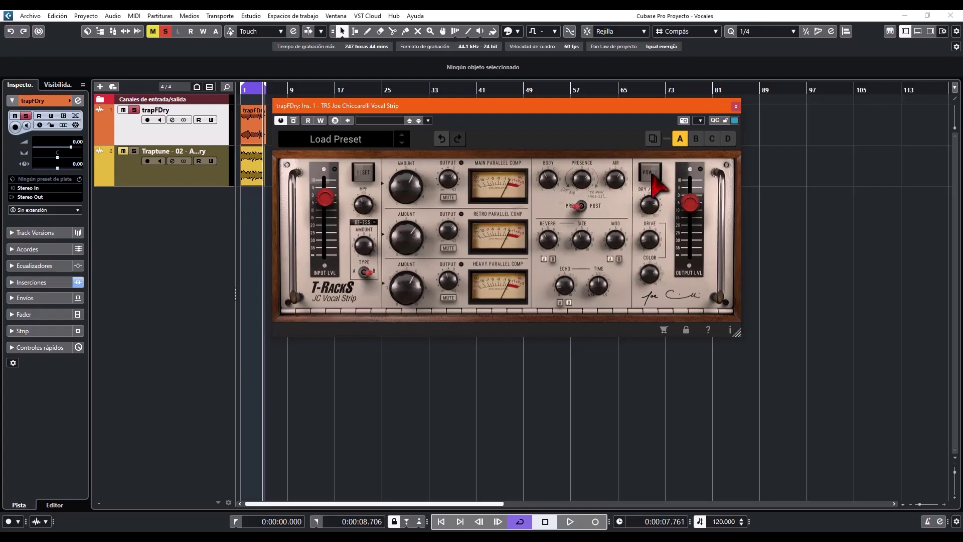
Step: Close the JC Vocal Strip plug-in and open the trapFDry track's Nectar Pro insert
mouse_move(660, 201)
click(736, 107)
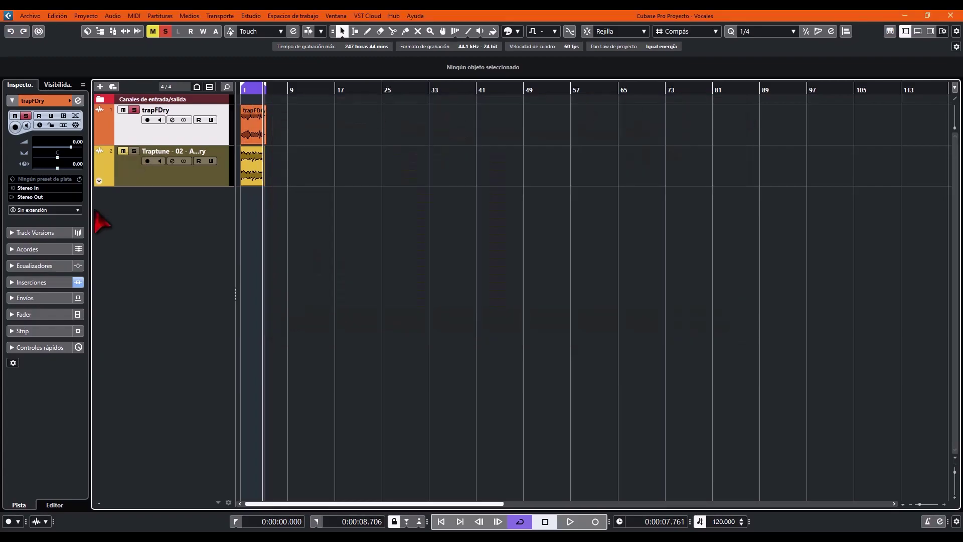
click(45, 282)
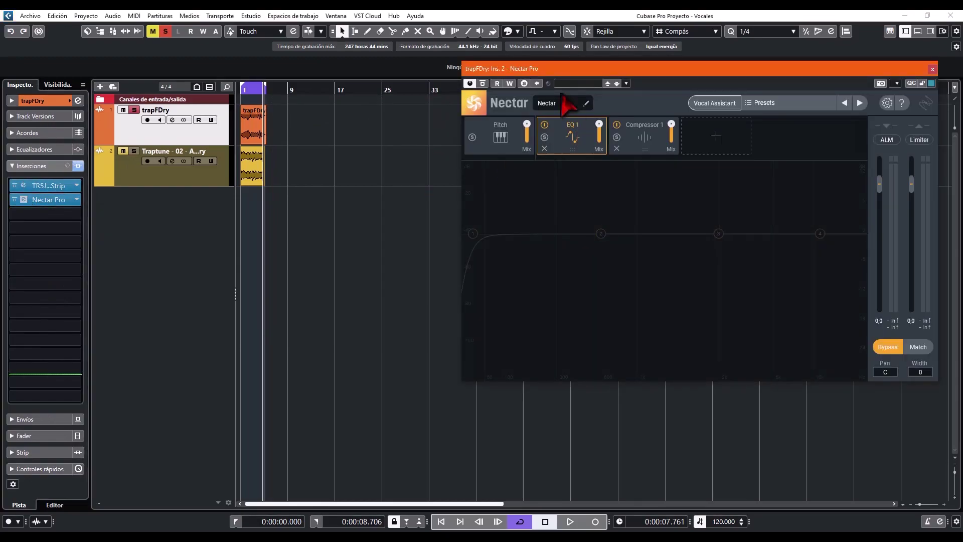
drag(589, 64, 389, 80)
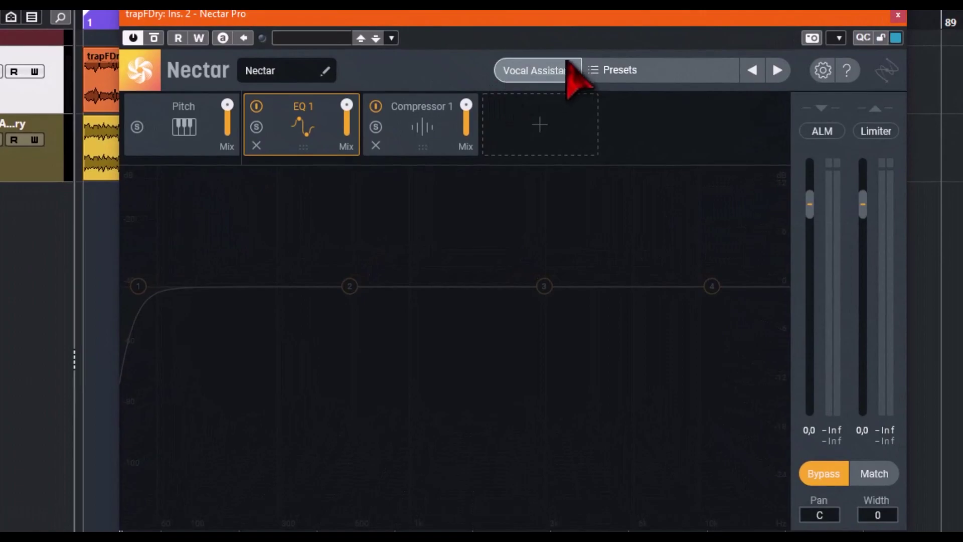
Step: Start the Vocal Assistant in Enhance mode and play the vocal so it can be analysed
click(533, 78)
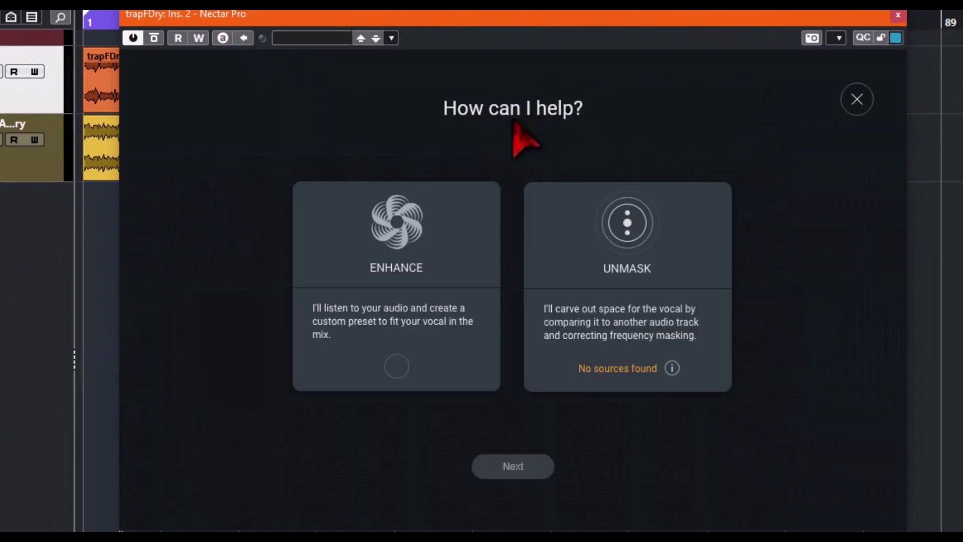
click(397, 366)
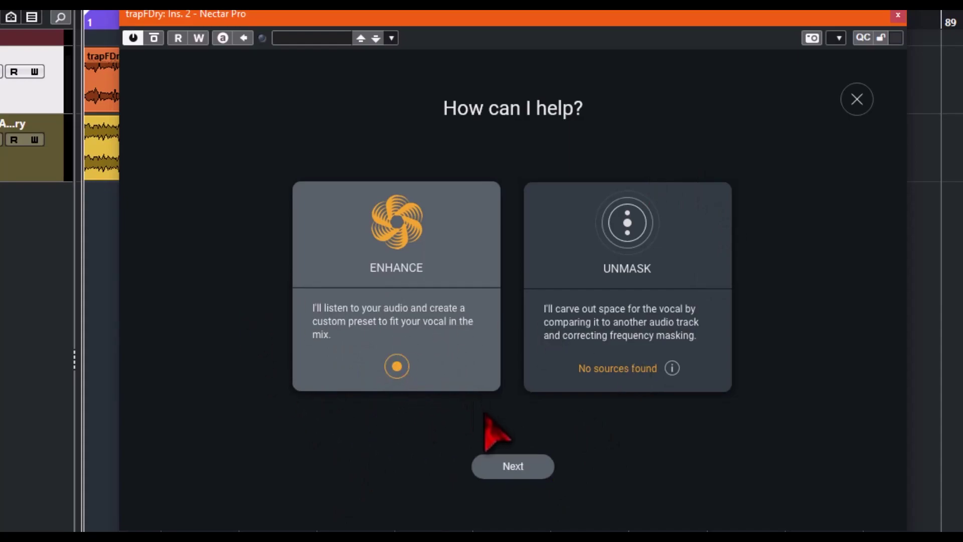
click(521, 476)
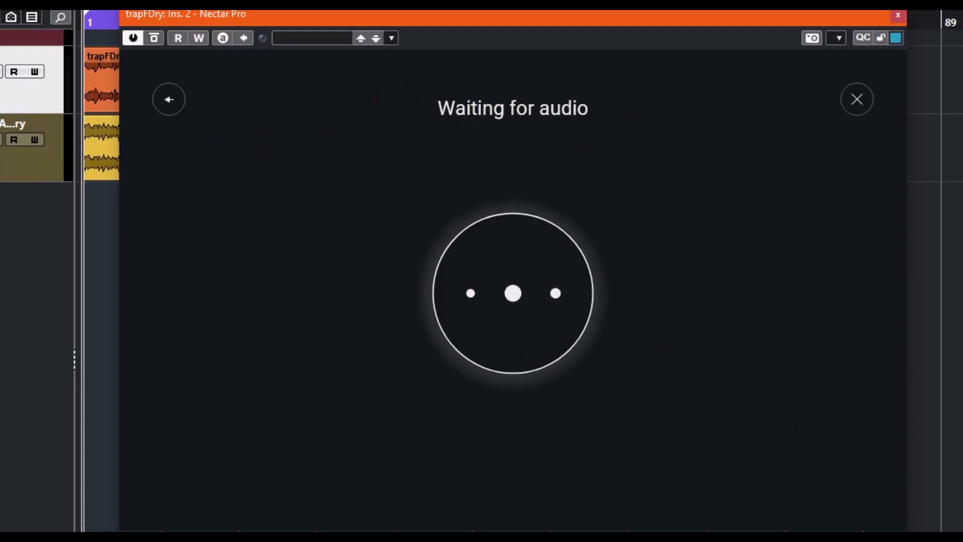
key(space)
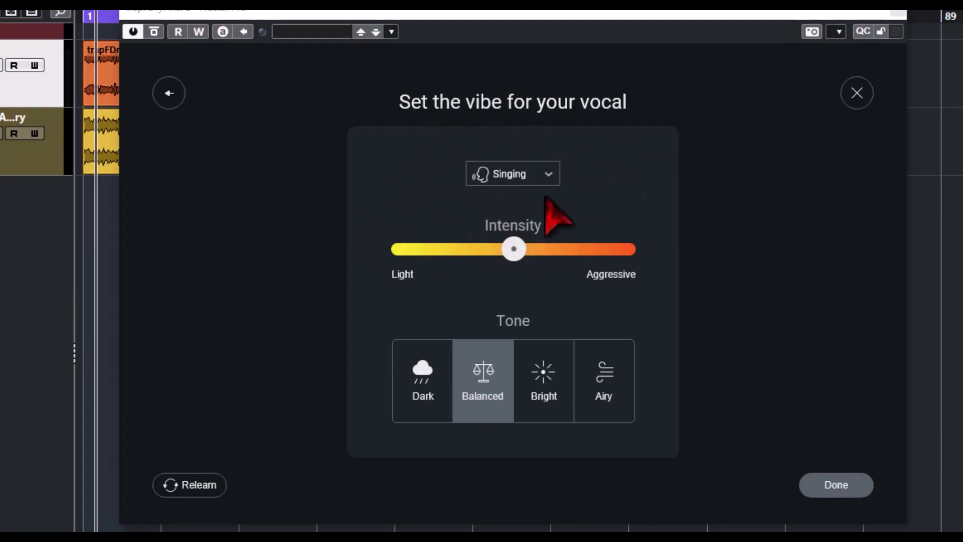
Step: Keep the vocal type at Singing, compare the tone options, choose Balanced and finish the Vocal Assistant
click(552, 173)
click(551, 174)
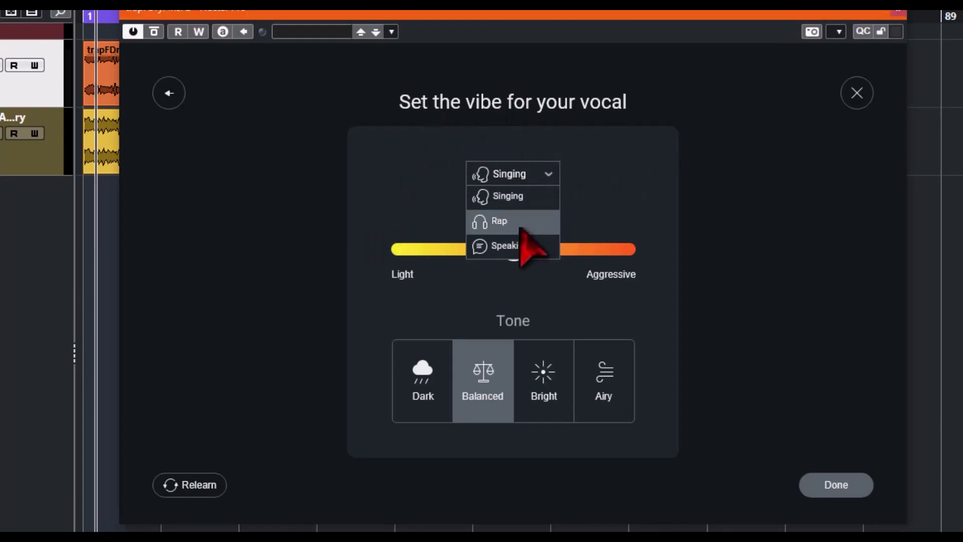
click(527, 199)
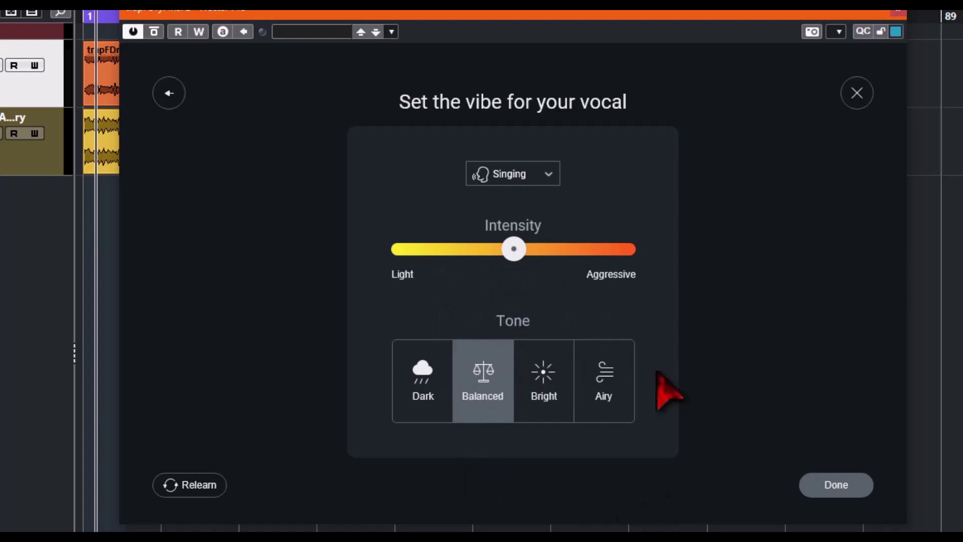
click(423, 384)
click(482, 411)
click(585, 401)
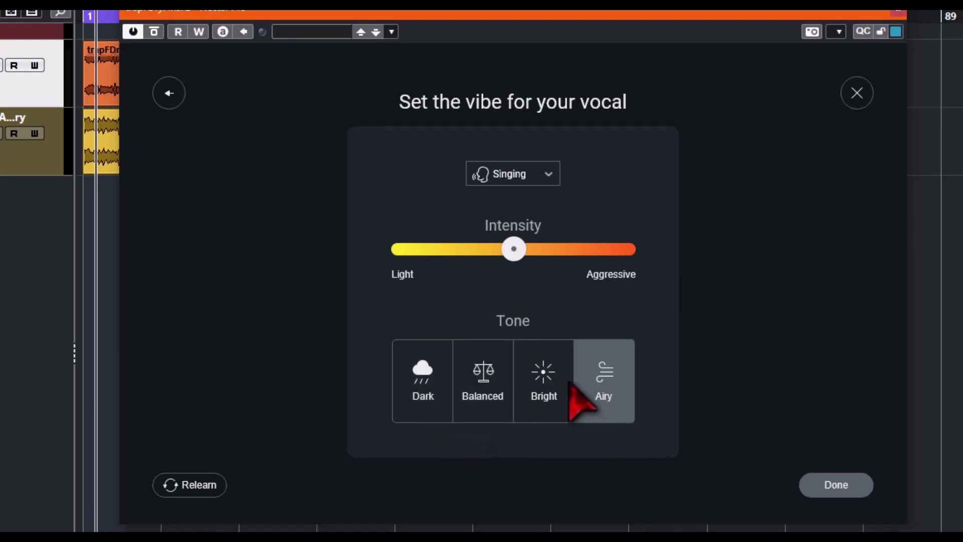
click(554, 380)
click(484, 389)
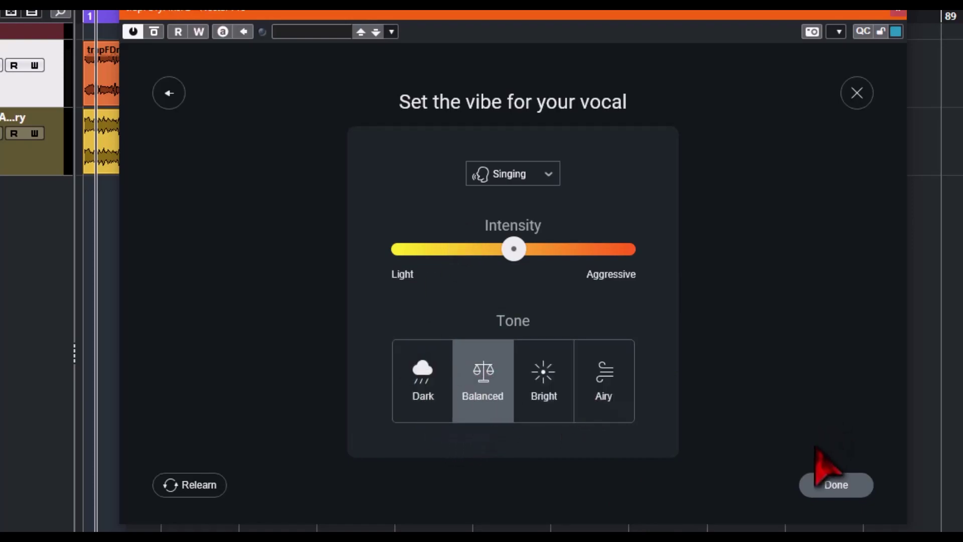
click(823, 493)
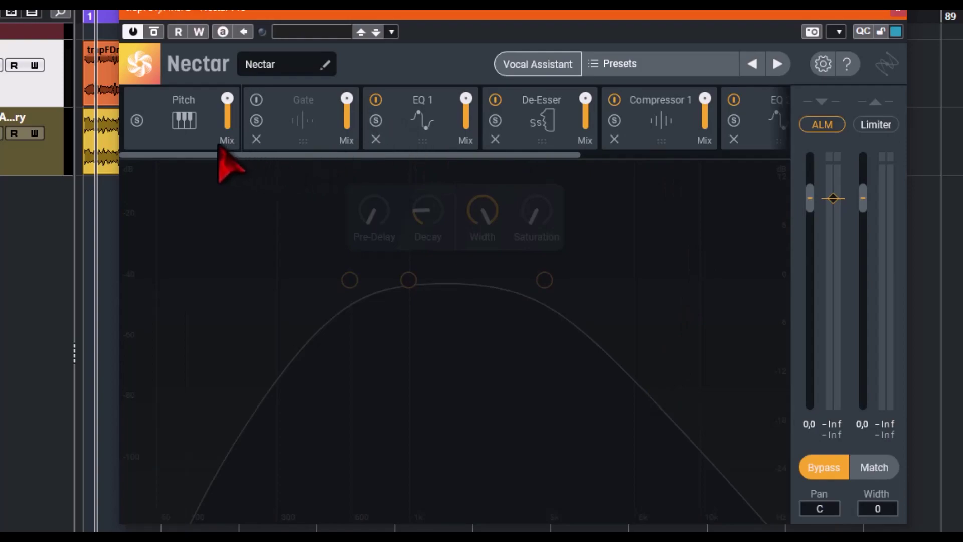
Step: Switch off Nectar's bypass and remove the Gate module from the effect chain
click(203, 143)
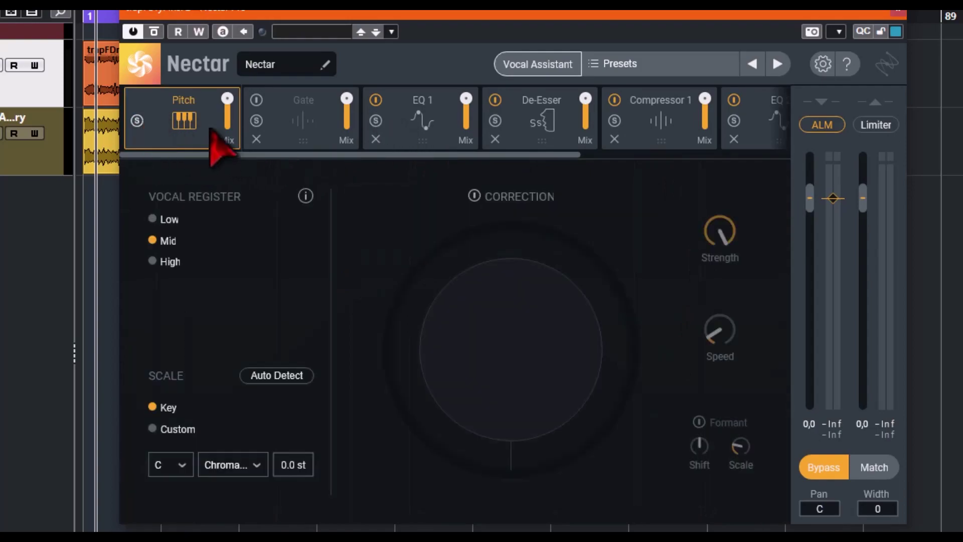
click(312, 140)
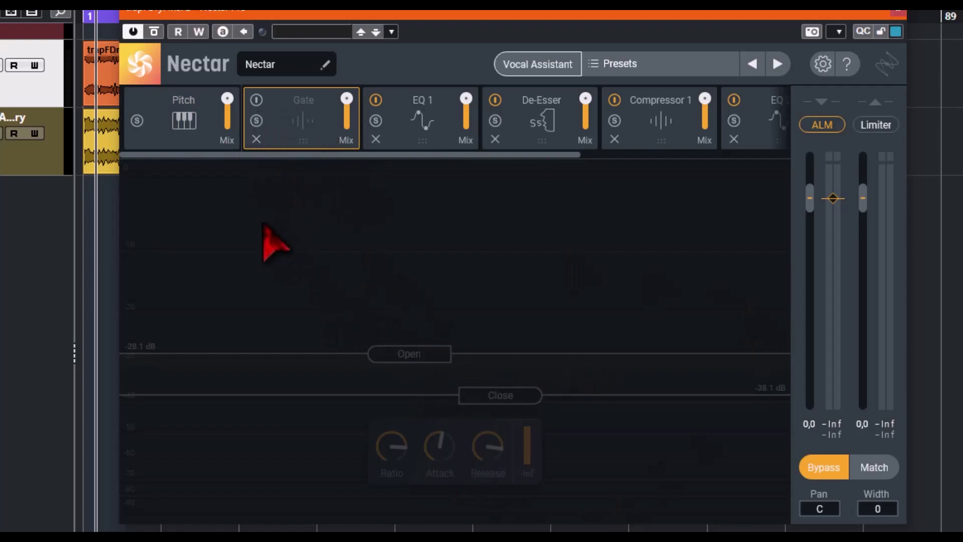
click(821, 468)
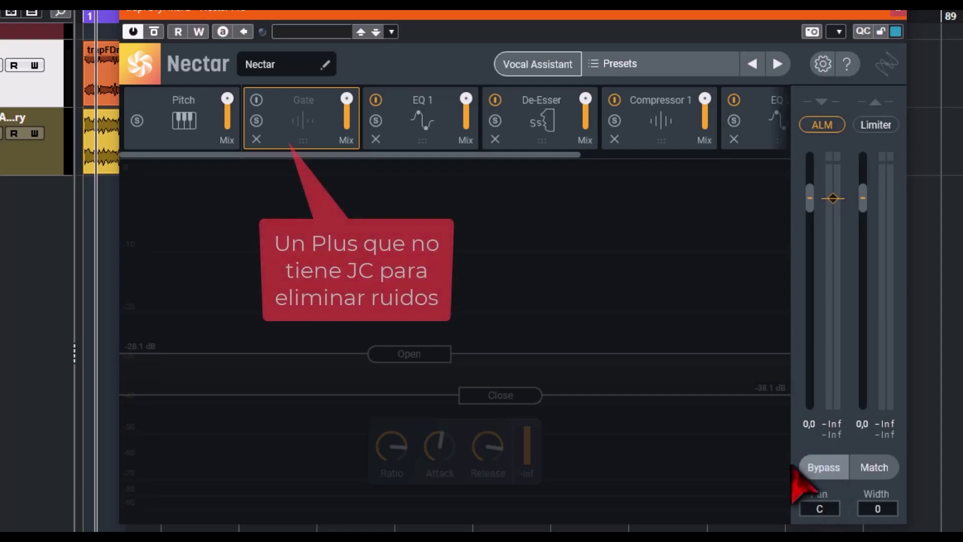
click(256, 139)
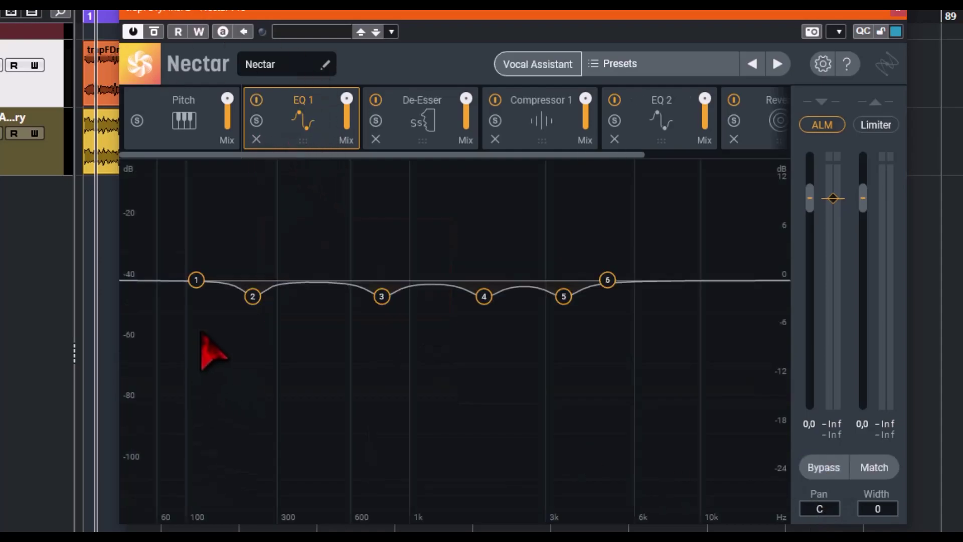
Step: Review the De-Esser, Compressor 1, EQ 2 and Reverb settings created by the Vocal Assistant
click(415, 143)
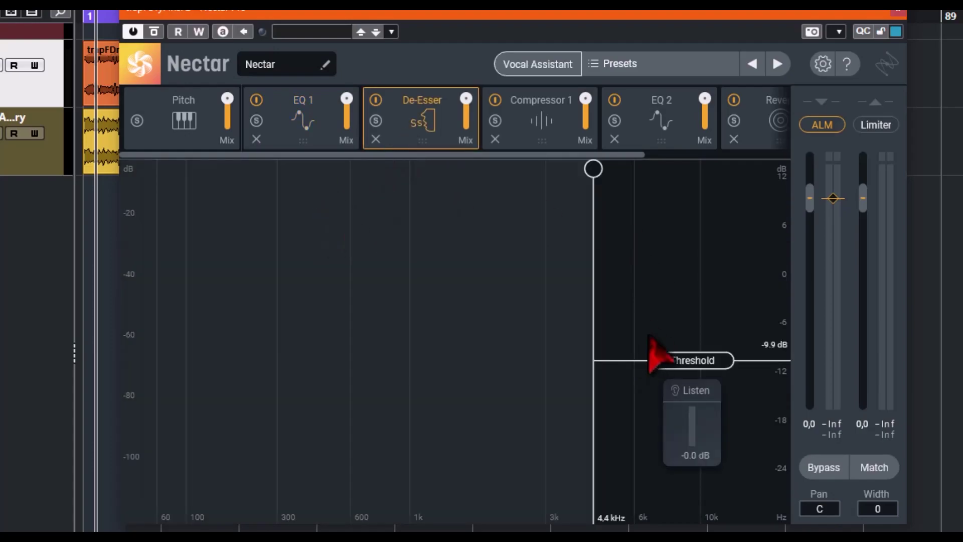
click(552, 144)
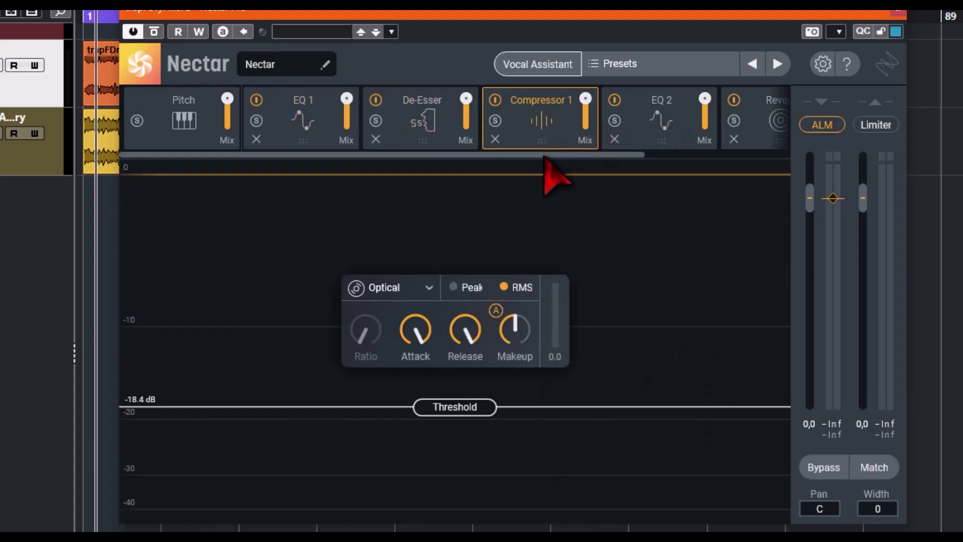
drag(545, 155, 622, 166)
click(523, 145)
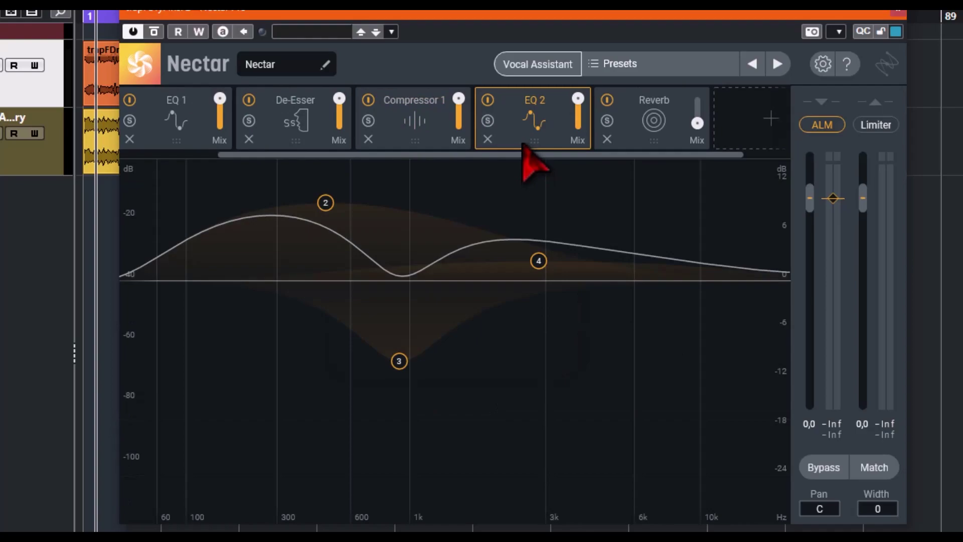
click(650, 146)
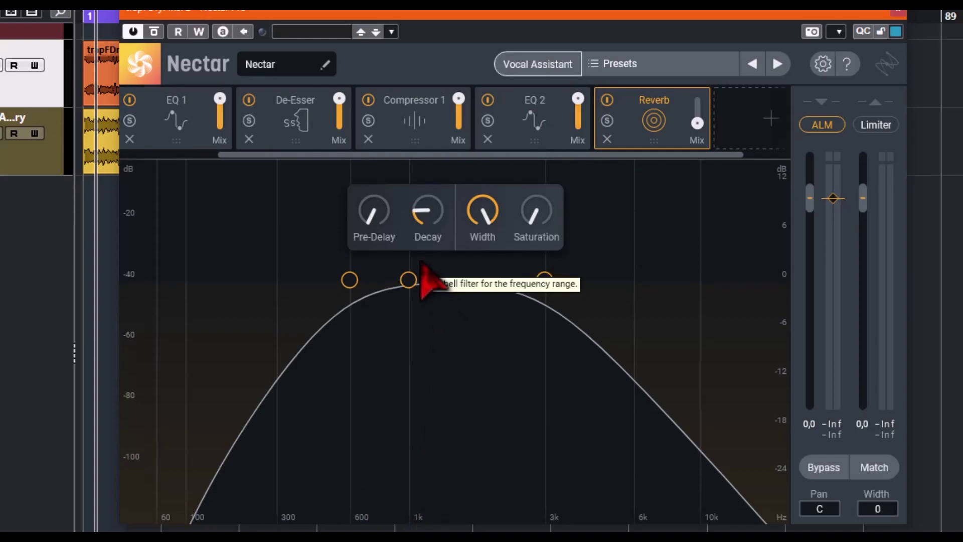
Step: During playback, change EQ 1's band 1 to a flat highpass filter with its cutoff just below 100 Hz
drag(266, 155, 112, 184)
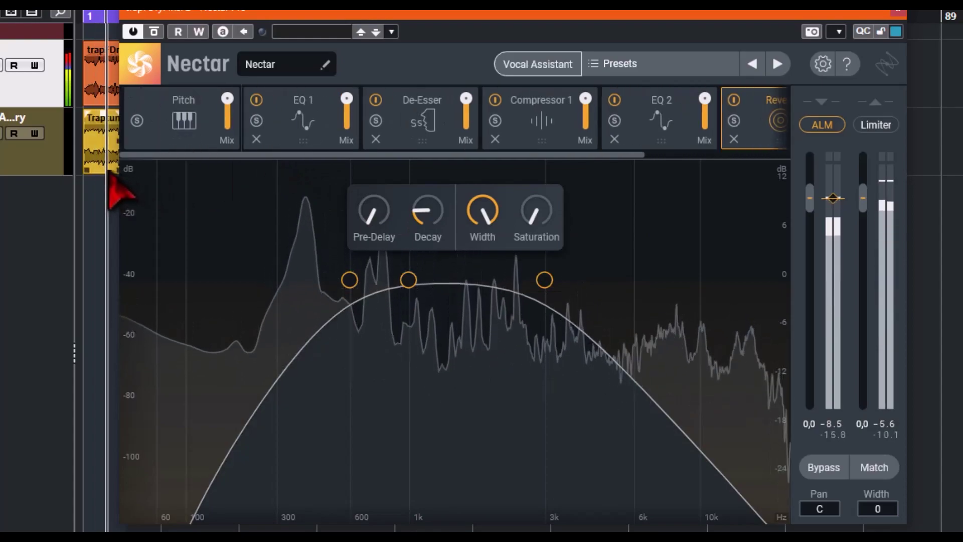
click(296, 146)
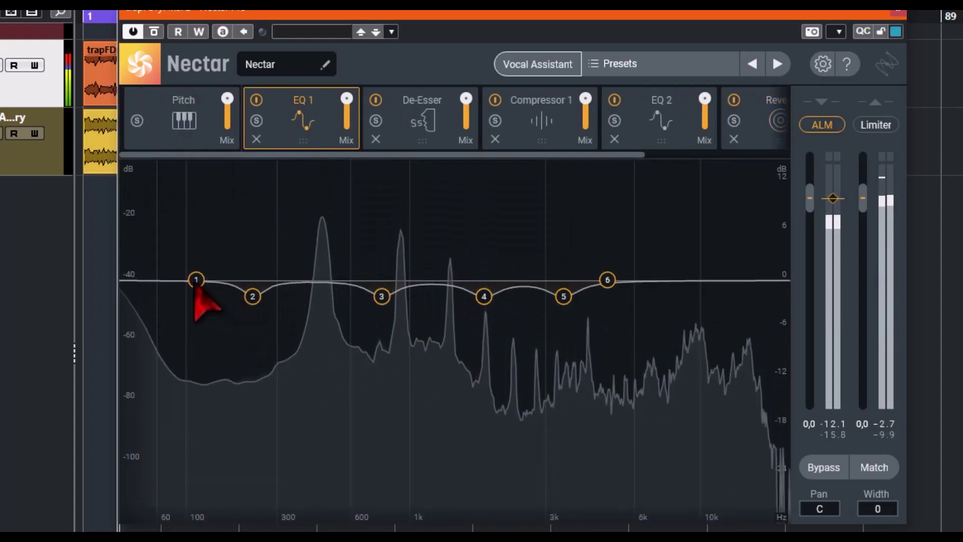
drag(196, 280, 203, 326)
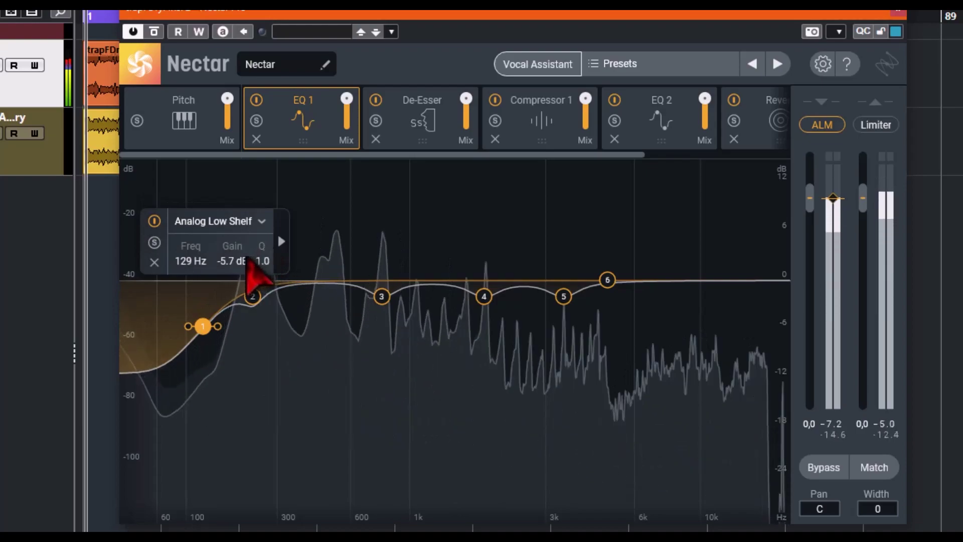
click(262, 222)
mouse_move(235, 296)
mouse_move(258, 346)
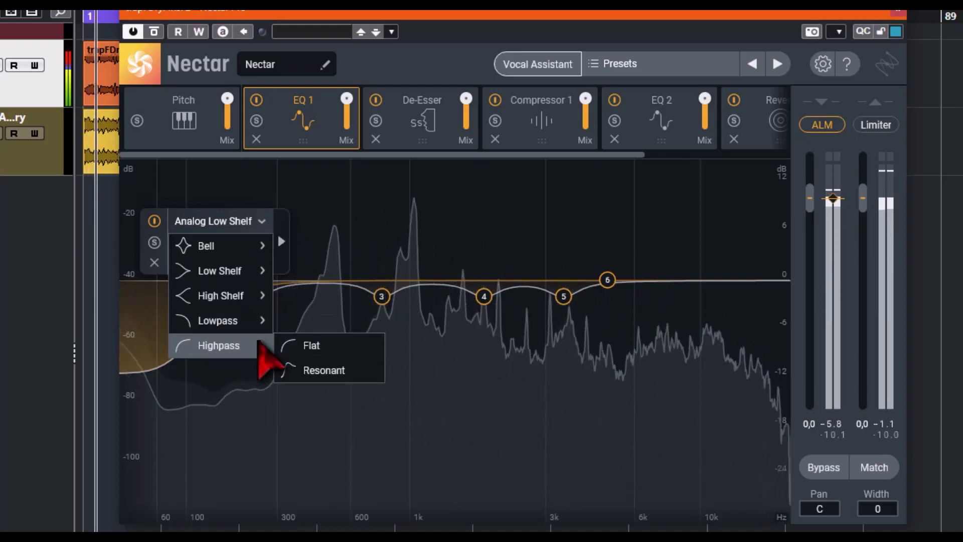
click(312, 344)
drag(202, 284, 180, 280)
Step: Set EQ 1's band 2 to 282 Hz at -2.7 dB and band 3 to 710 Hz at -3.5 dB
drag(253, 296, 275, 308)
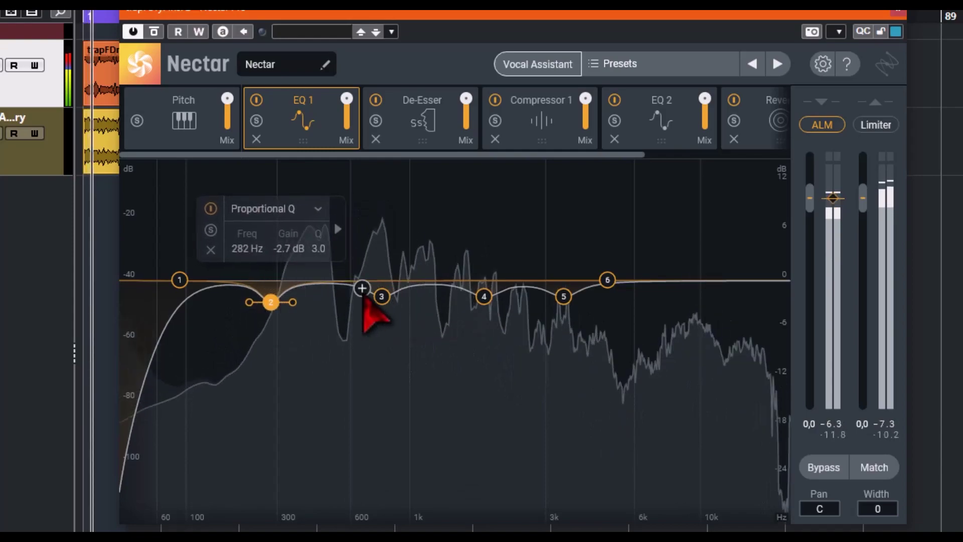
drag(383, 297, 372, 315)
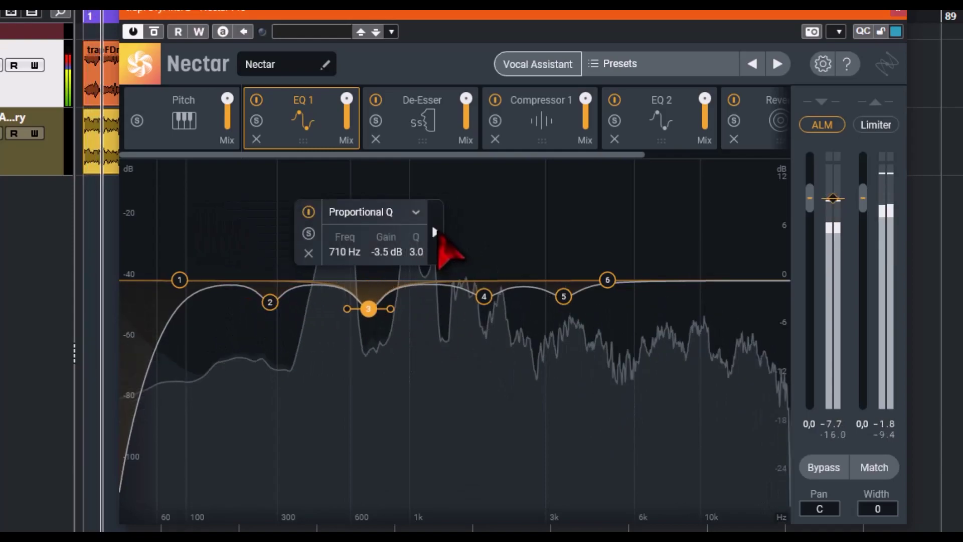
Step: Try the dynamic frequency mode on EQ 1's band 3, and enable dynamic gain on bands 2 and 3
click(434, 232)
click(461, 252)
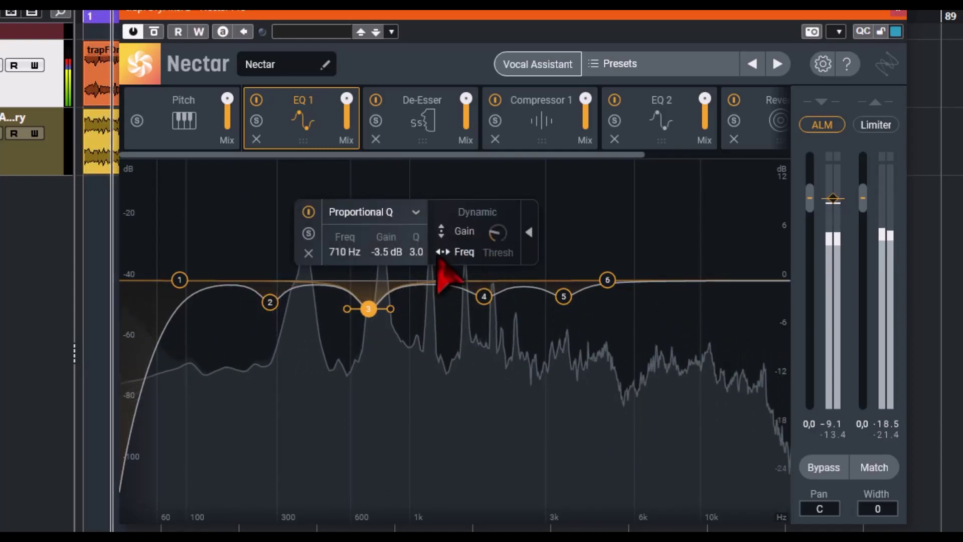
click(270, 304)
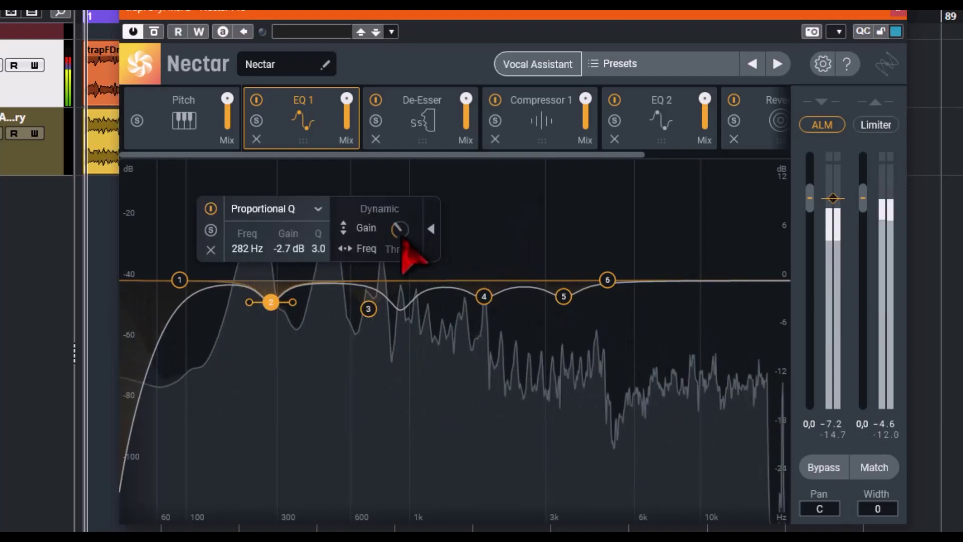
click(366, 228)
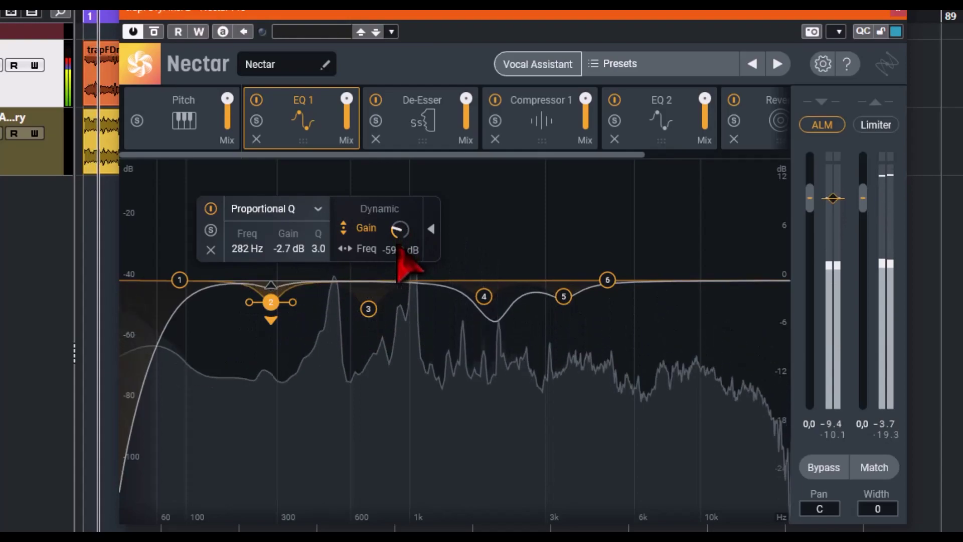
click(369, 310)
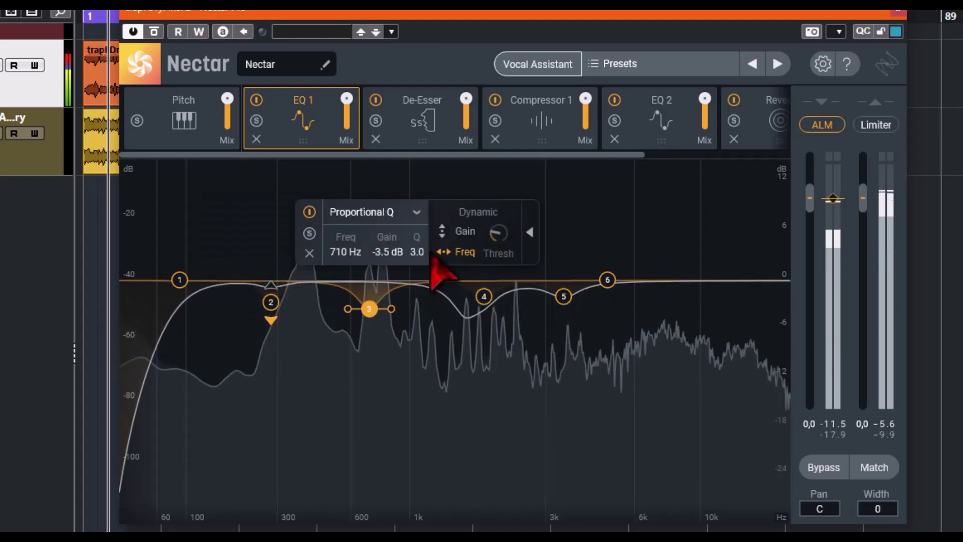
click(464, 231)
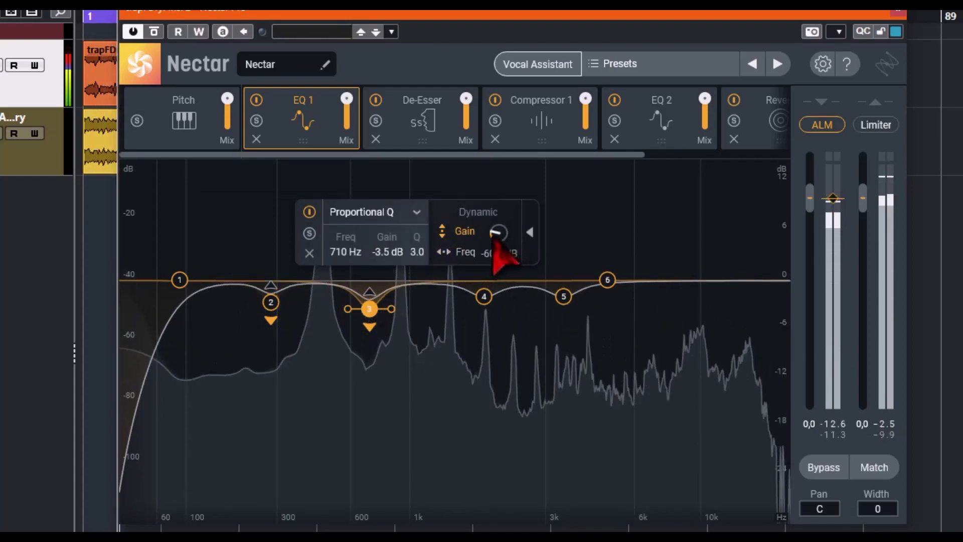
Step: Set EQ 1's band 4 to 1821 Hz at -2.8 dB and enable its dynamic gain
click(484, 297)
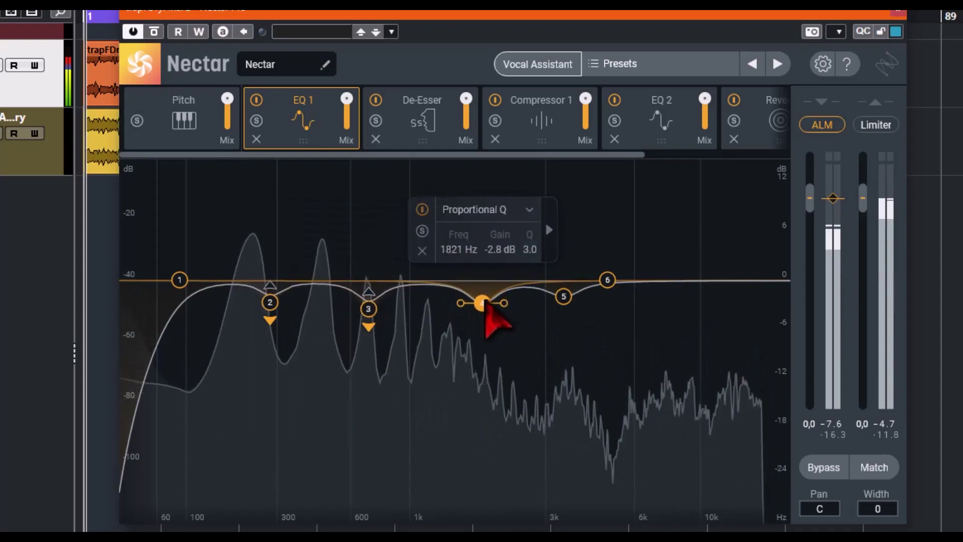
click(549, 229)
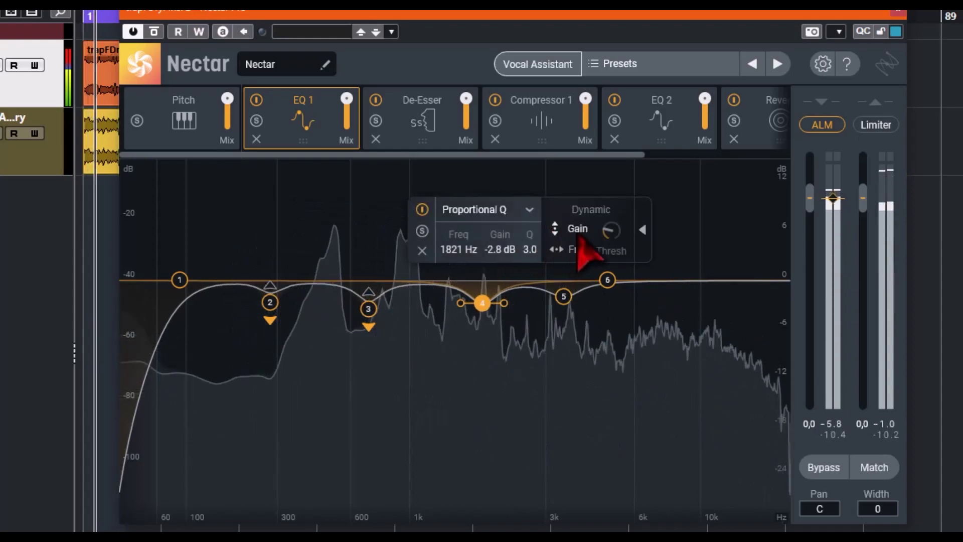
click(579, 235)
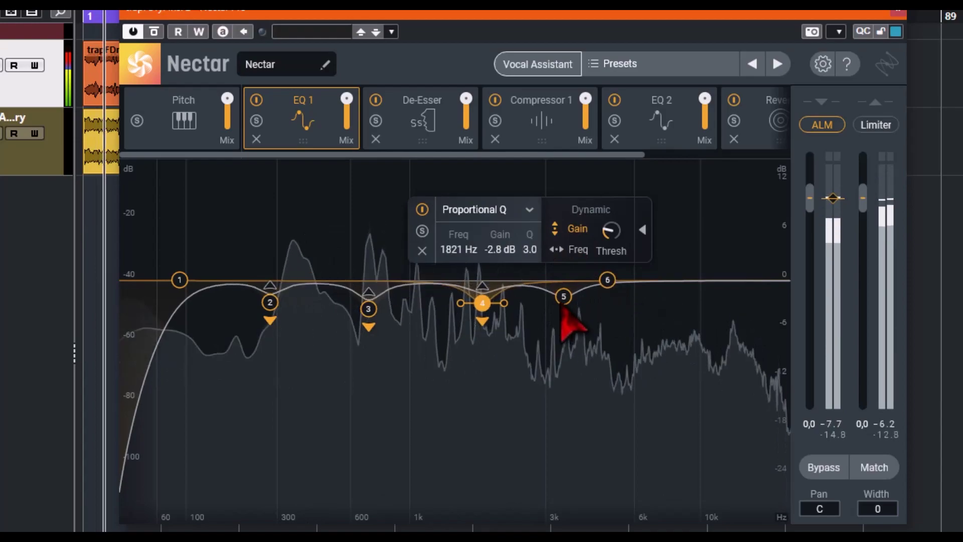
Step: During playback, lower the De-Esser's threshold to about -14.9 dB
click(454, 140)
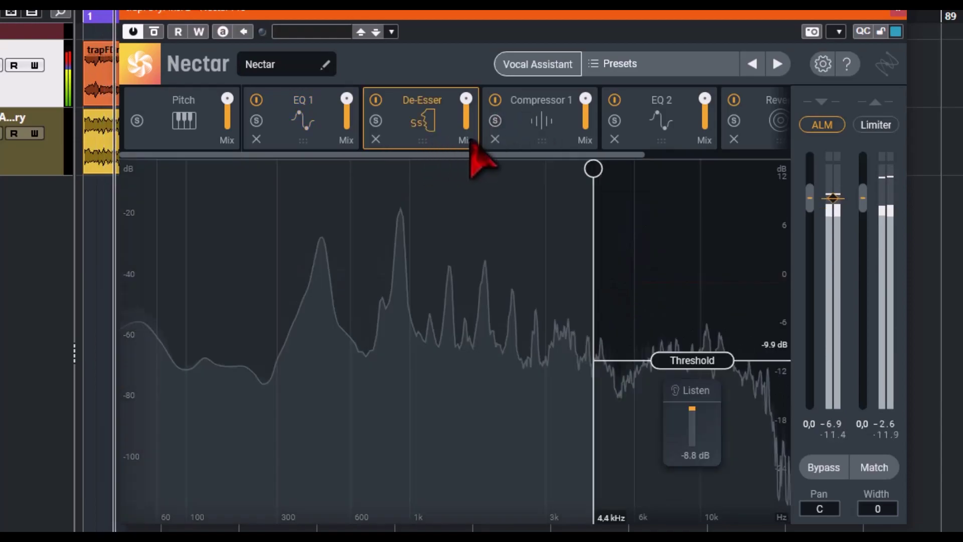
drag(709, 366, 711, 392)
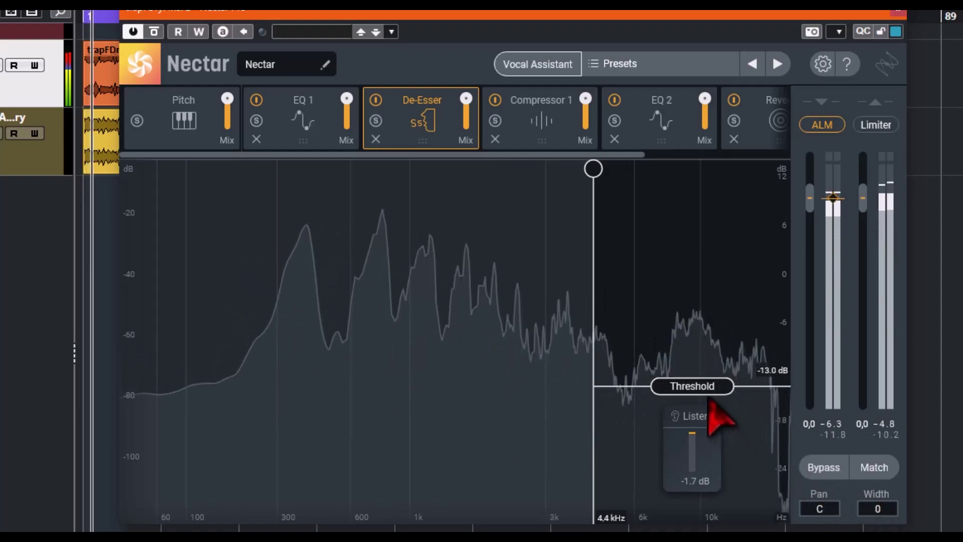
drag(706, 386, 701, 391)
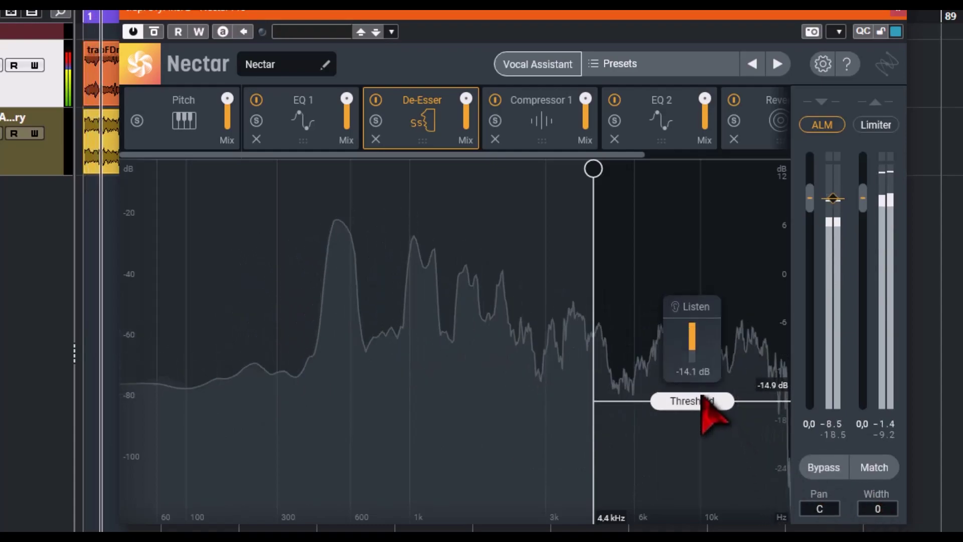
Step: Look over Compressor 1 and set EQ 2's band 2 to 7.3 dB at 488 Hz
click(532, 143)
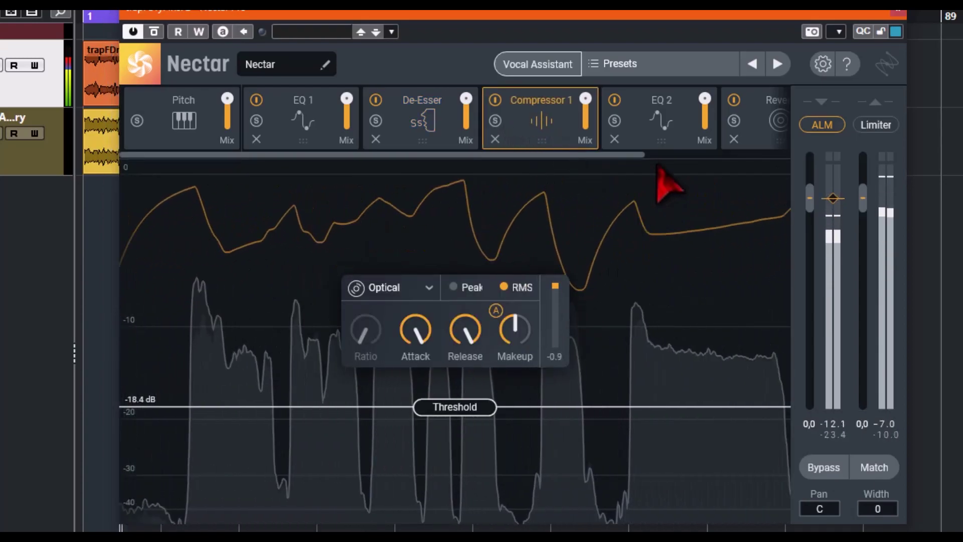
click(656, 146)
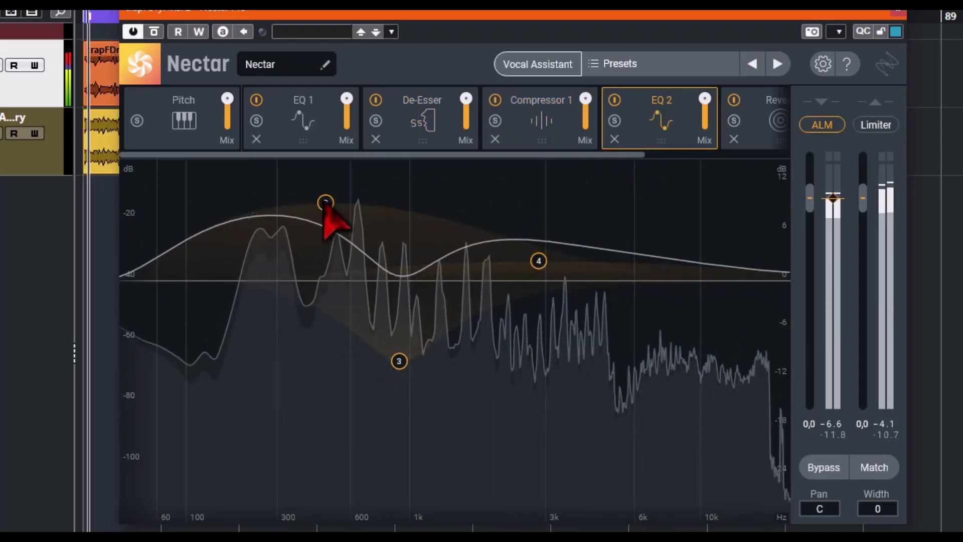
drag(325, 204, 327, 219)
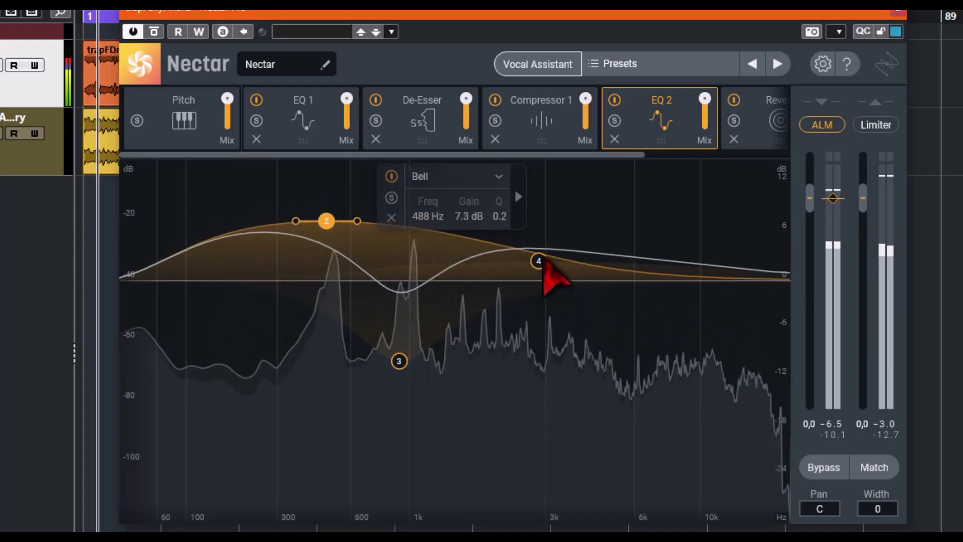
Step: Set the Reverb's middle filter band to about -3.89 dB at 1.5 kHz and narrow its bandwidth
click(767, 142)
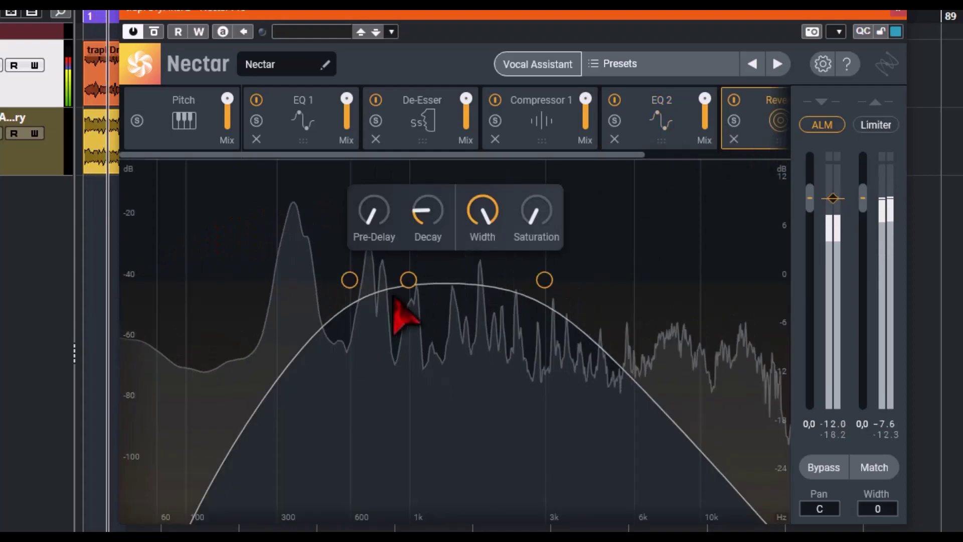
drag(424, 292, 464, 318)
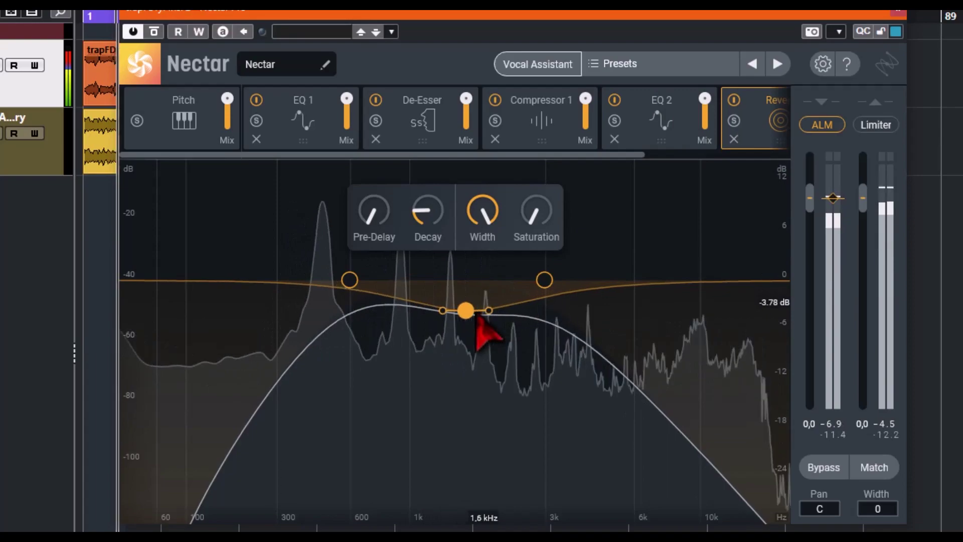
scroll(482, 321, up, 3)
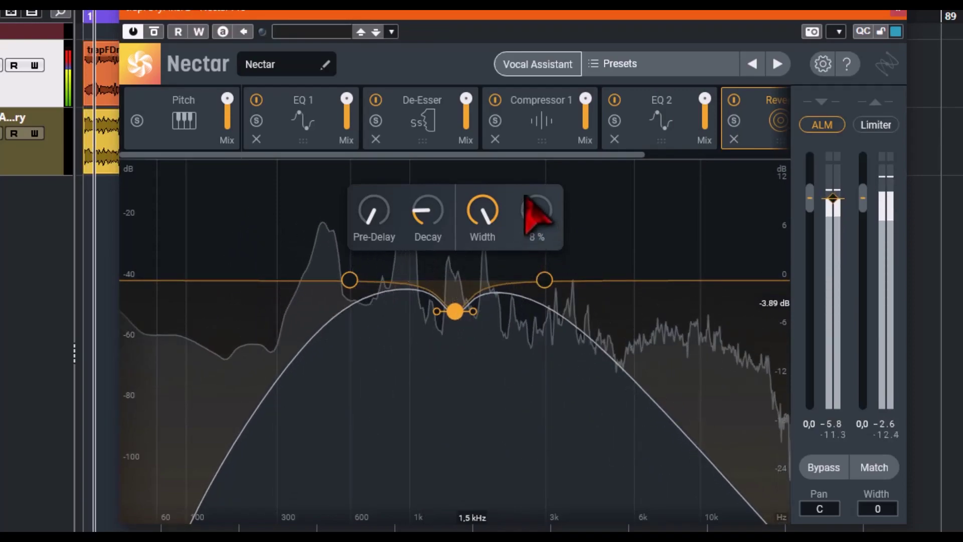
Step: Stop playback, add a Delay module after the Reverb and set its mix to 3%
drag(552, 154, 728, 187)
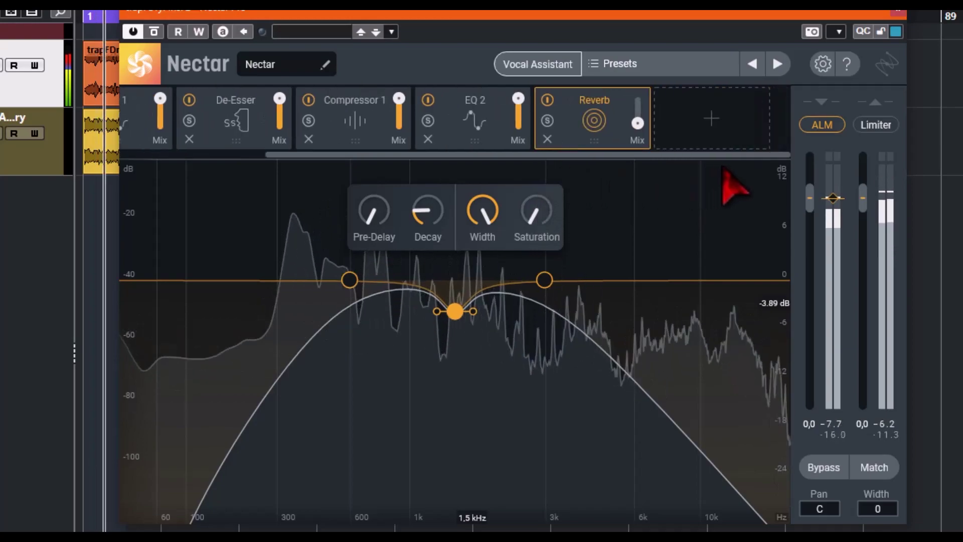
click(707, 123)
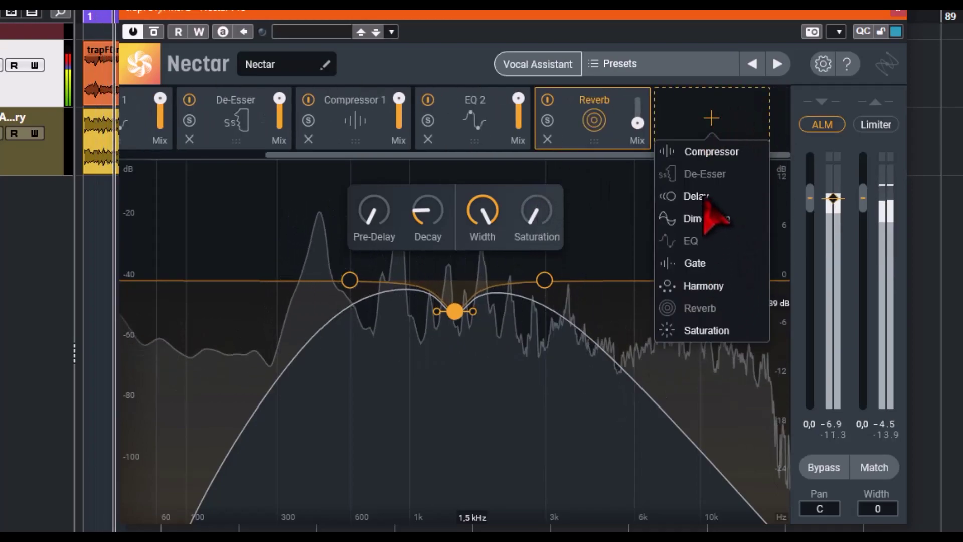
key(space)
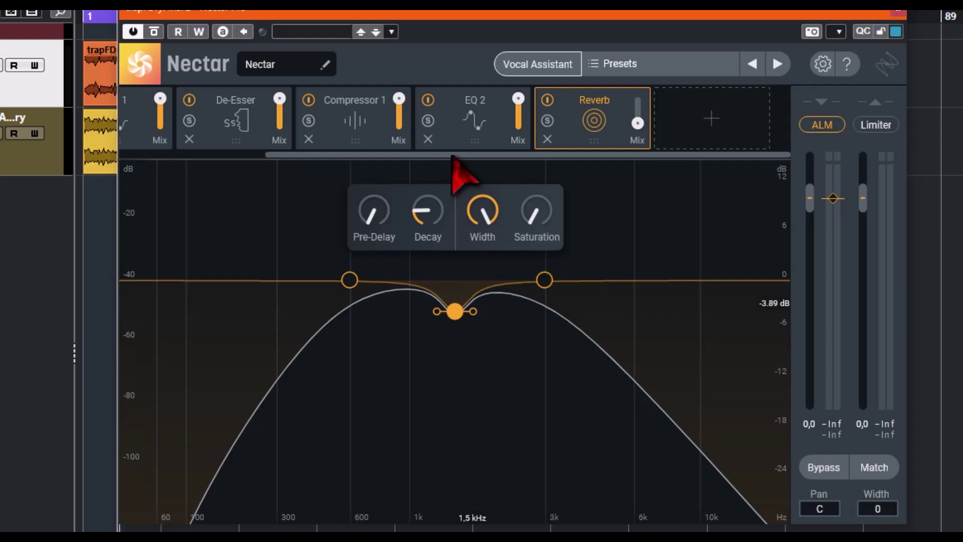
click(713, 119)
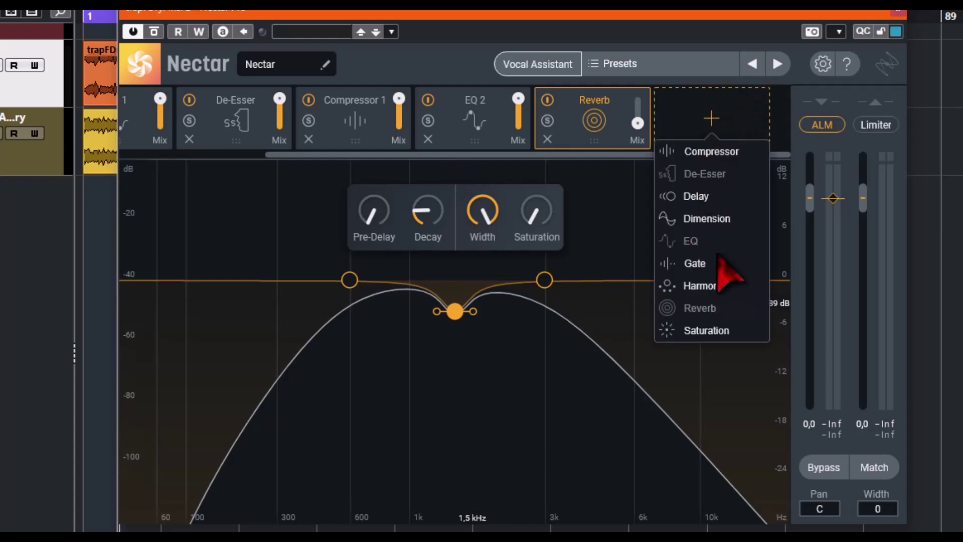
click(698, 197)
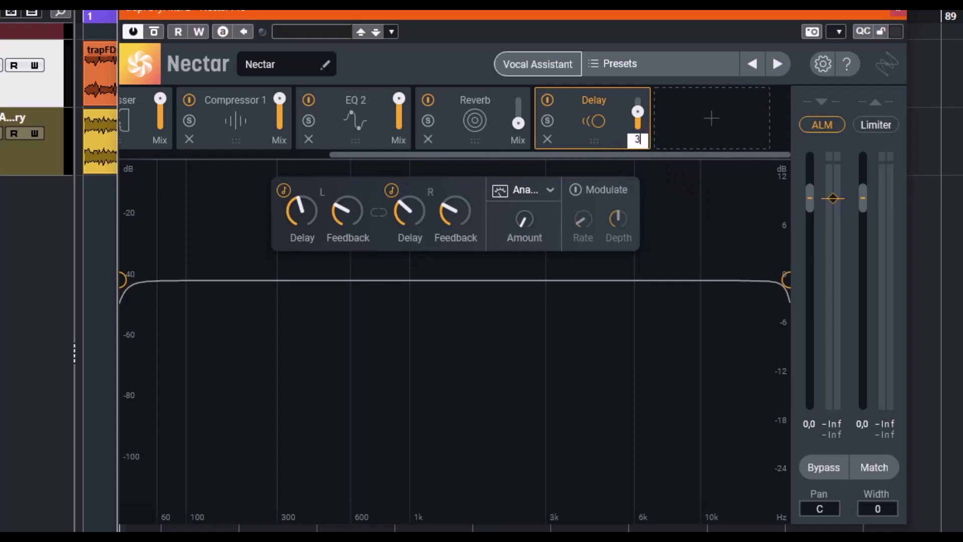
drag(638, 112, 638, 125)
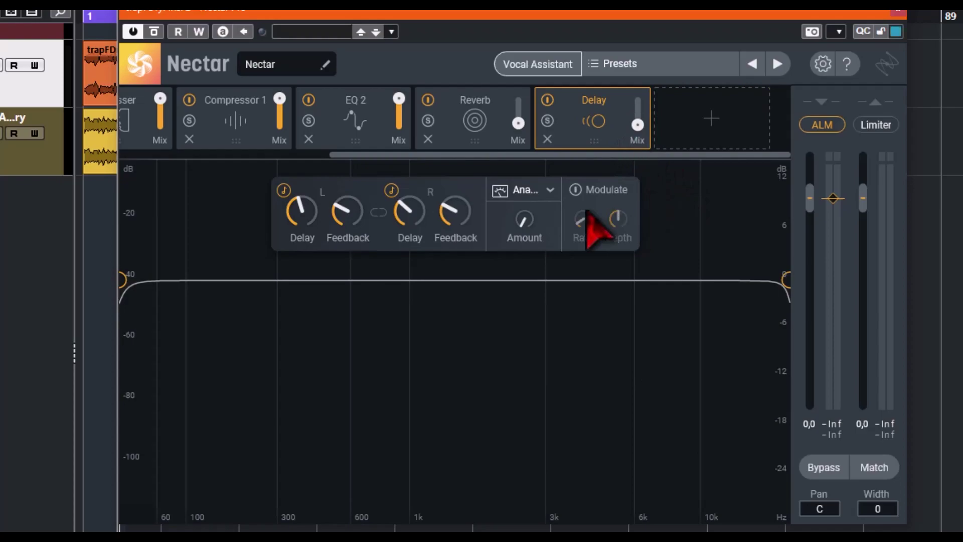
Step: Set the Delay's type to Echo, raise its low cutoff to 752 Hz and bring its high cutoff down
click(541, 191)
click(521, 312)
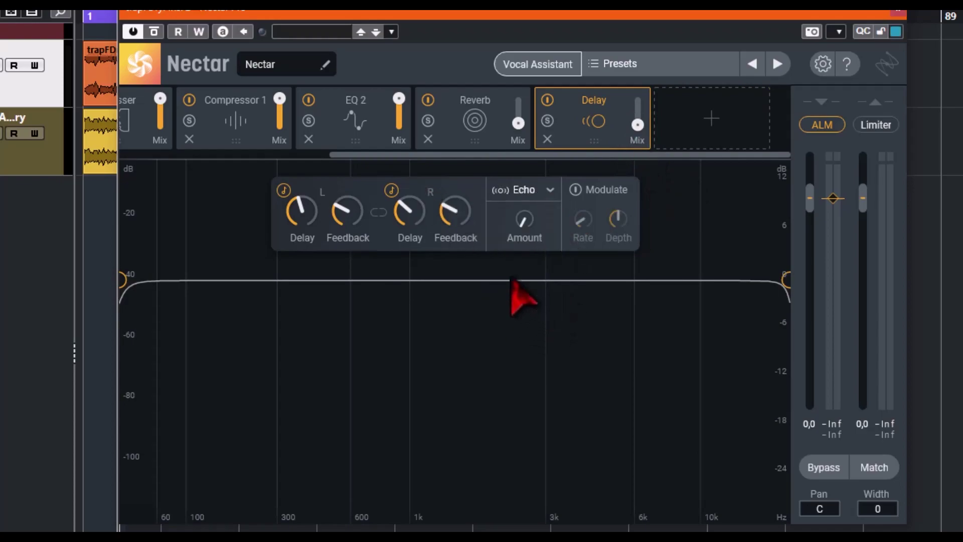
drag(132, 284, 367, 270)
drag(787, 279, 591, 279)
drag(361, 280, 378, 279)
Step: Add a Saturation module after the Delay, set its type to Tube and lower its mix
click(713, 119)
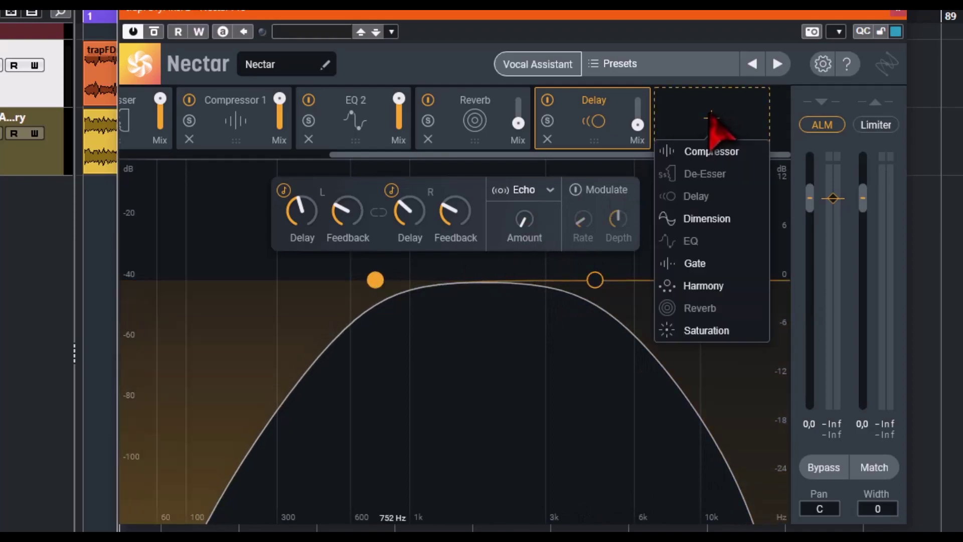
click(702, 333)
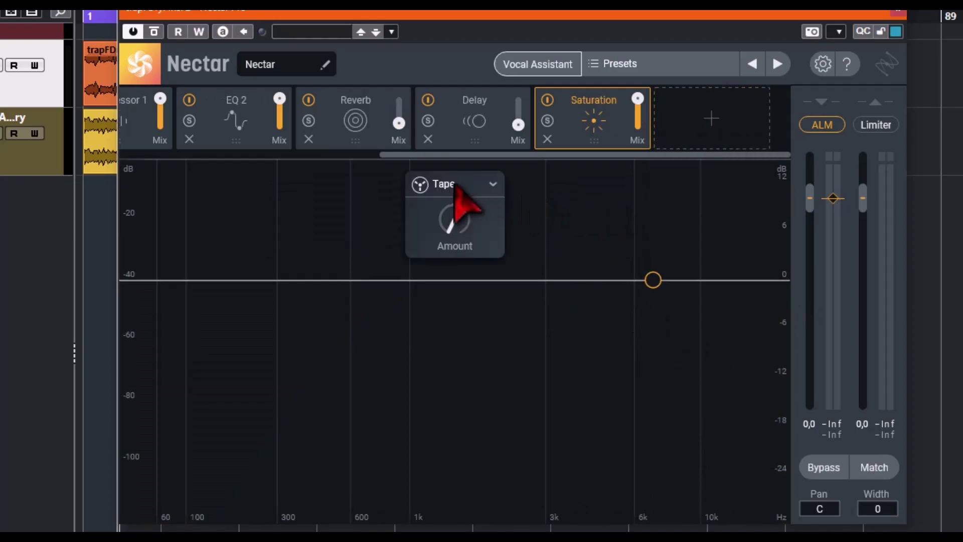
click(493, 183)
click(479, 254)
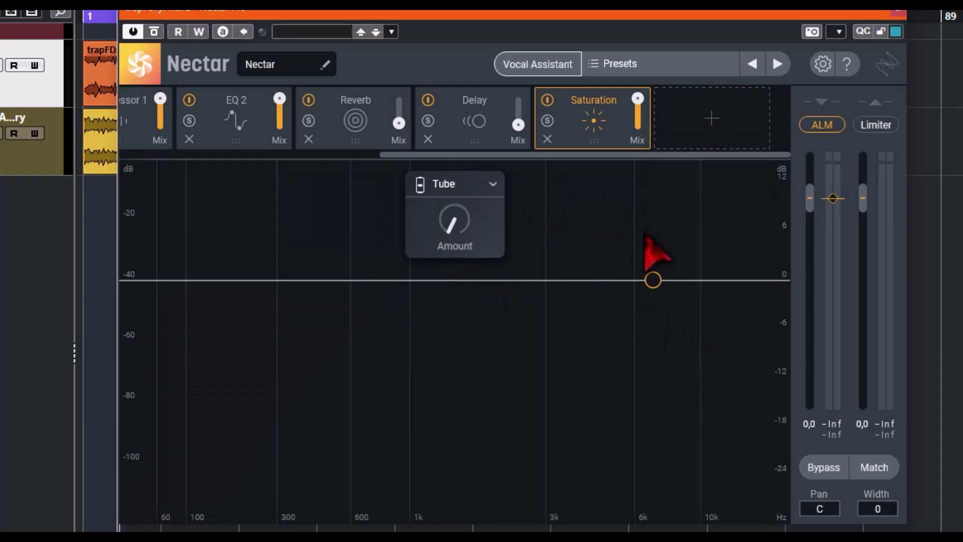
drag(638, 101, 638, 117)
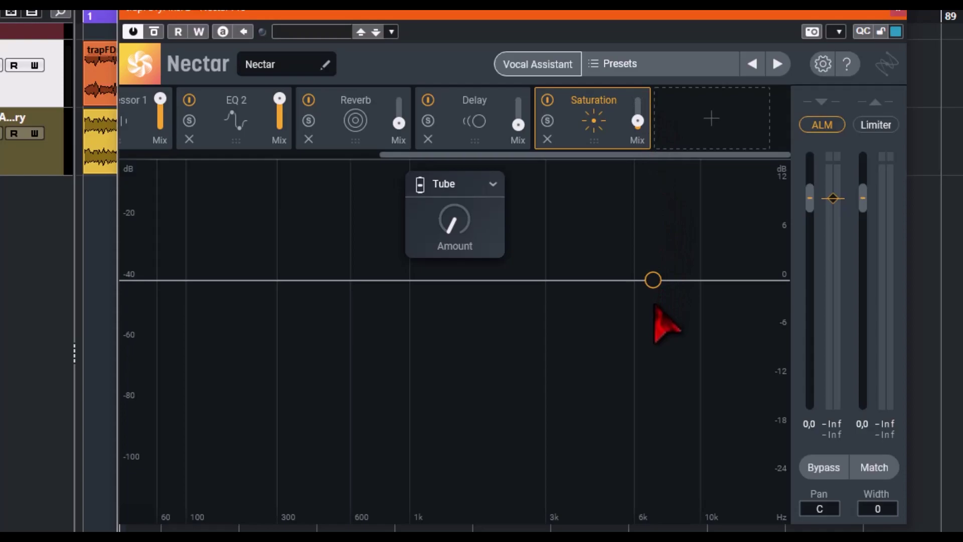
Step: Try the dynamic frequency mode on EQ 1's band 2 and switch back to dynamic gain
drag(510, 156, 200, 208)
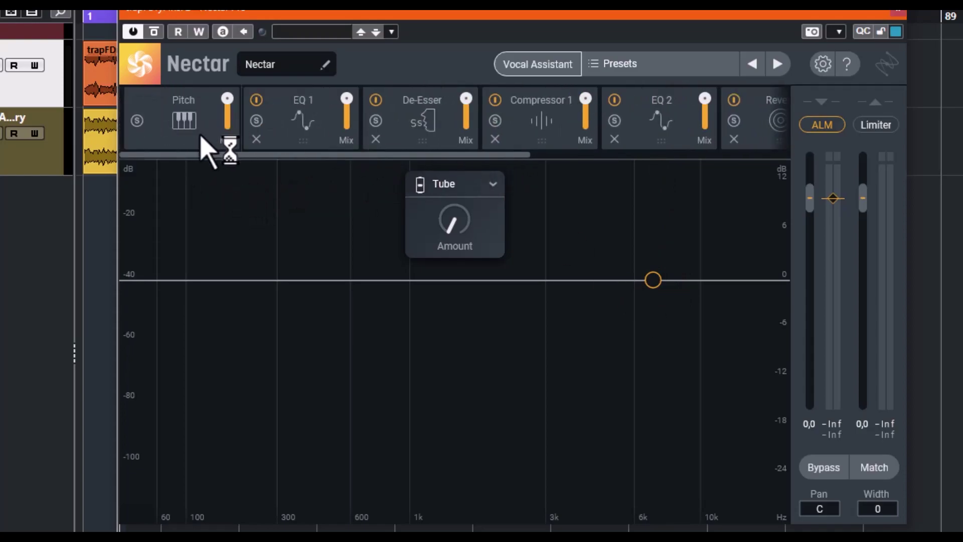
click(312, 146)
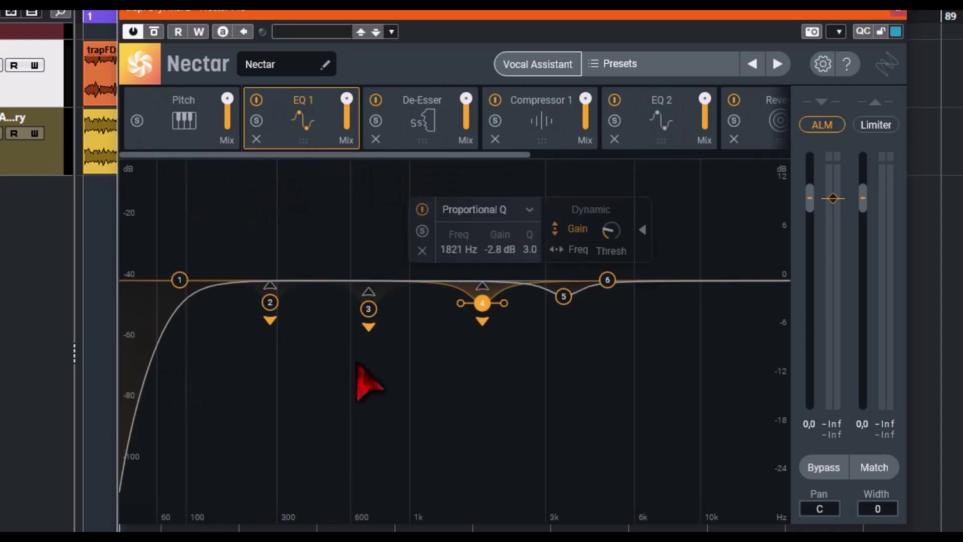
click(270, 302)
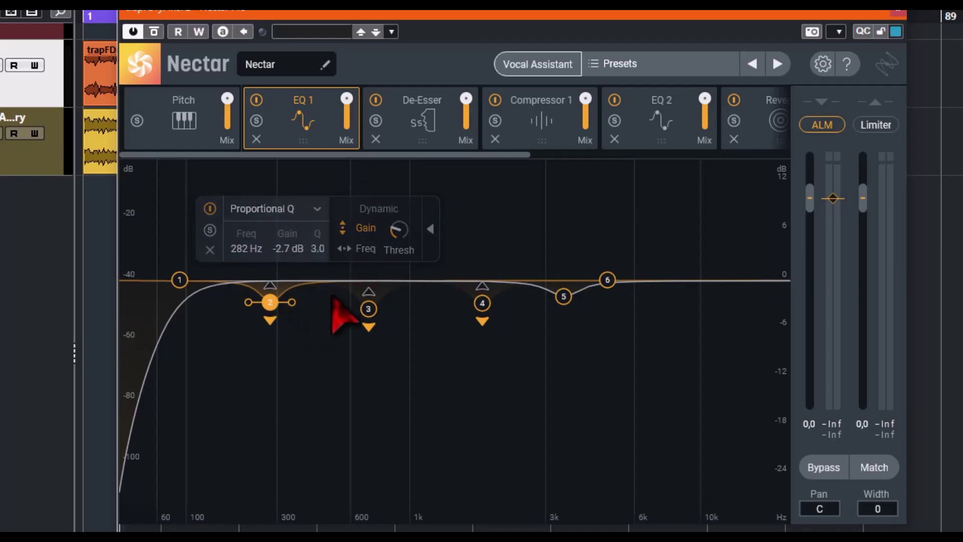
click(358, 249)
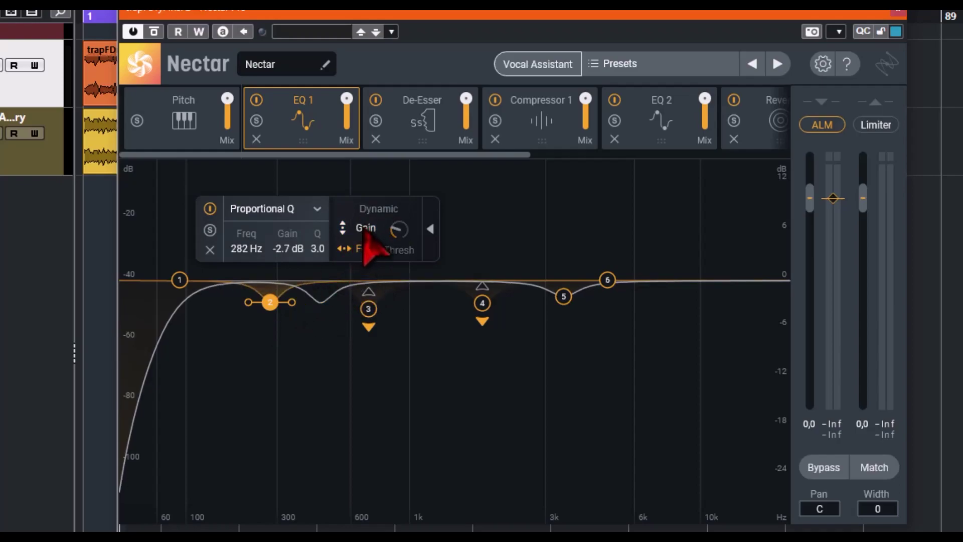
click(359, 231)
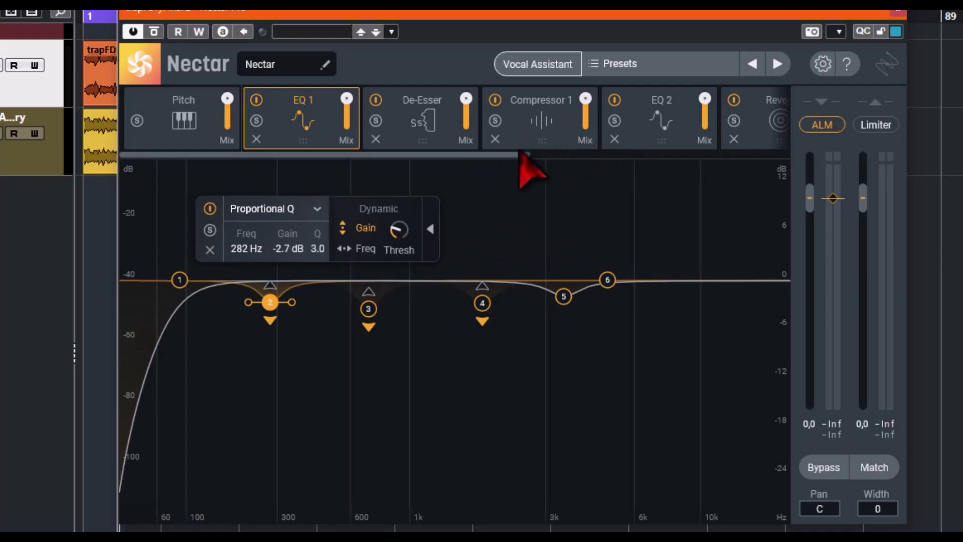
Step: Review the Reverb's saturation and width, and broaden its cut at 1.5 kHz
drag(526, 155, 675, 173)
click(428, 144)
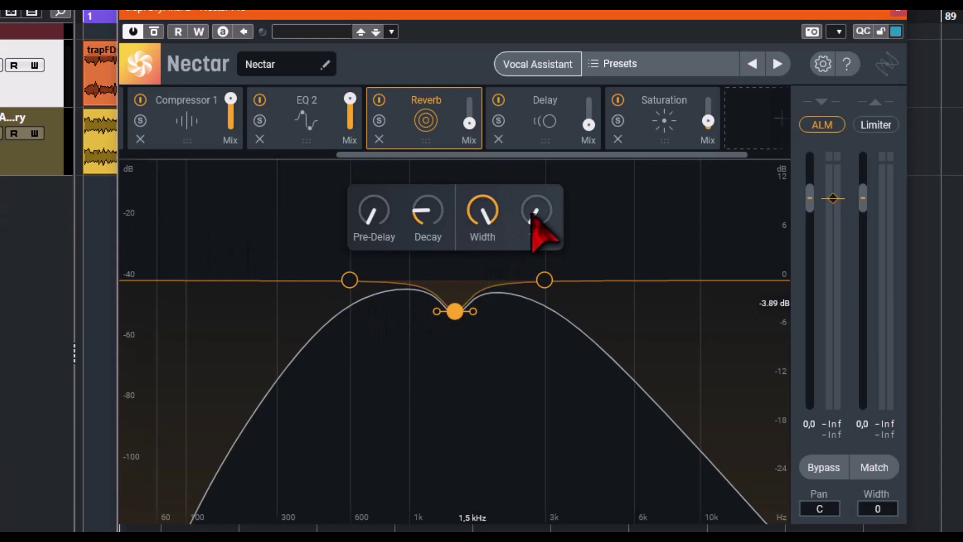
drag(532, 210, 477, 257)
drag(483, 213, 493, 94)
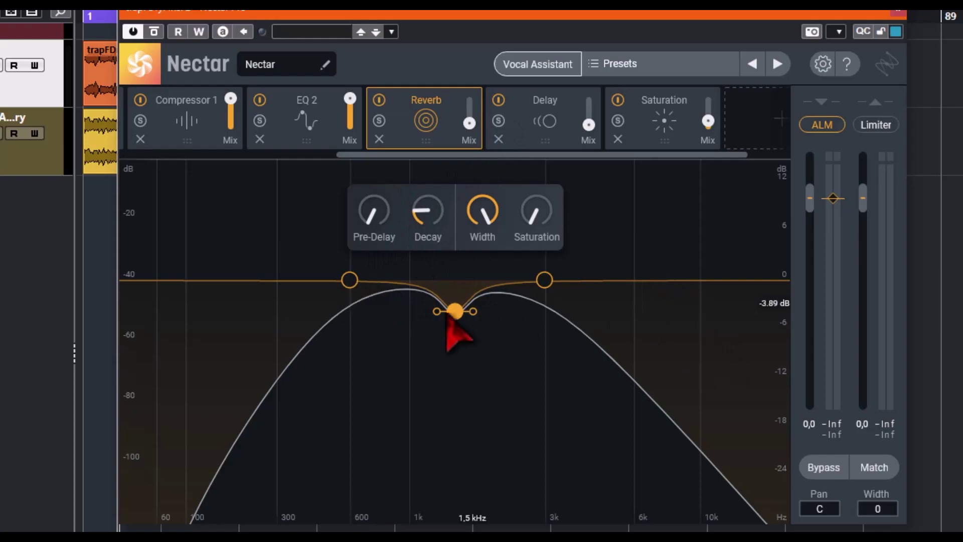
drag(478, 317, 477, 315)
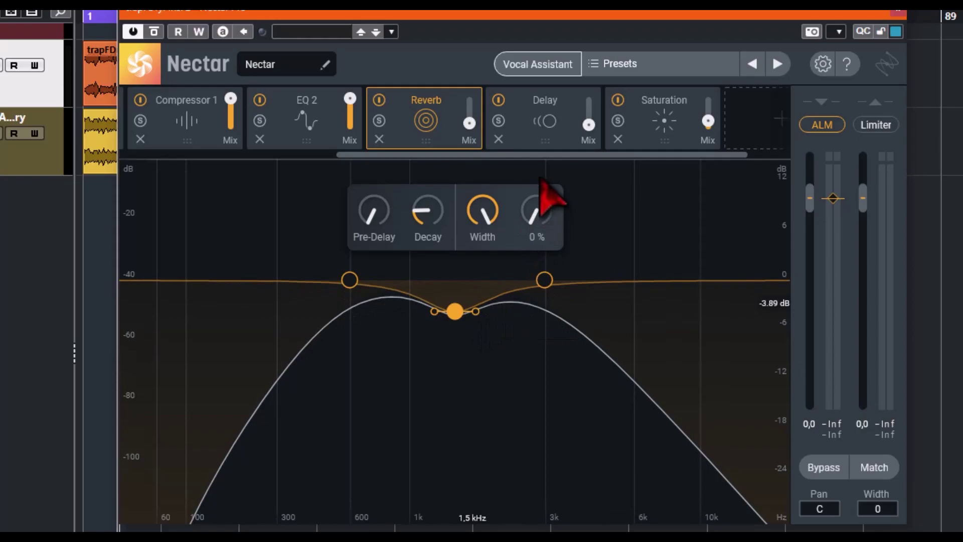
Step: Set the Delay's high cutoff to 4.1 kHz and keep Echo as its type after reviewing the alternatives
click(532, 143)
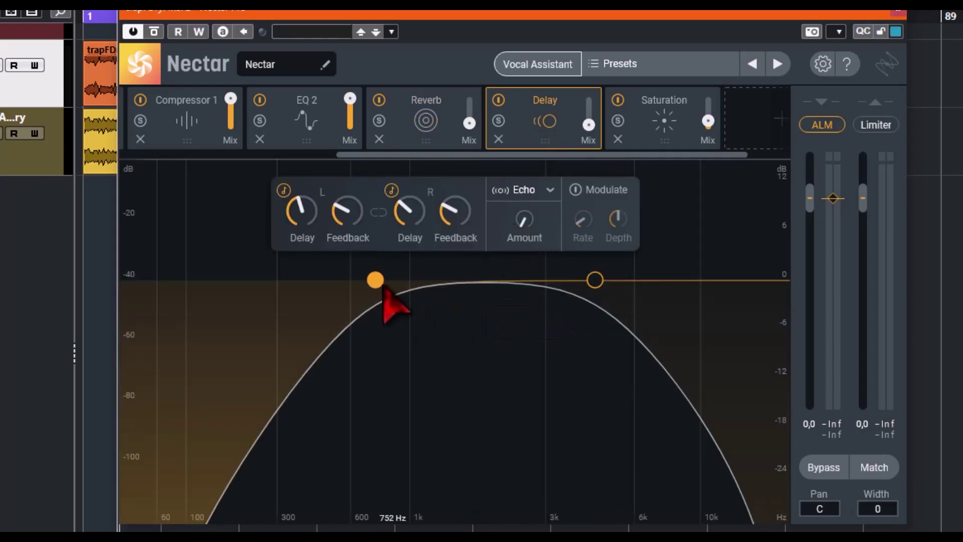
drag(594, 286, 586, 287)
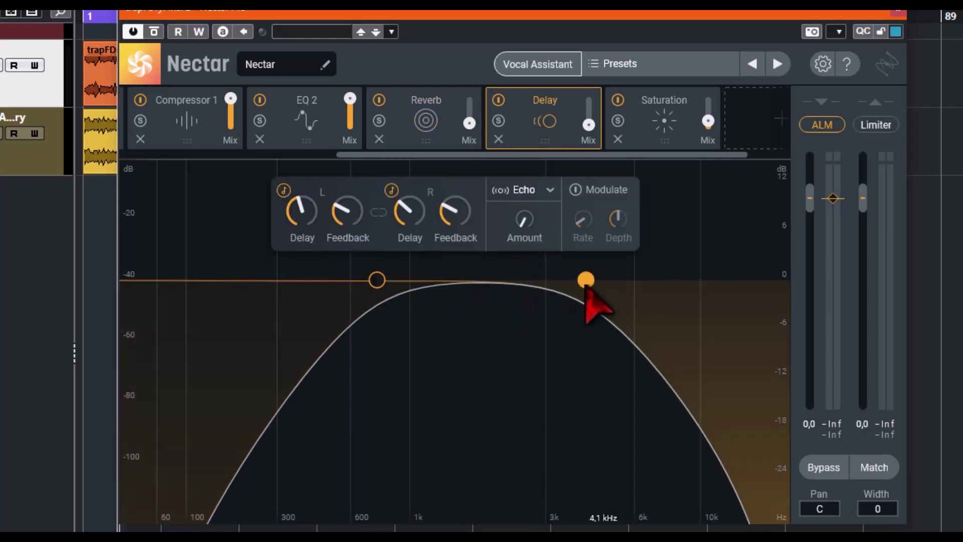
click(546, 191)
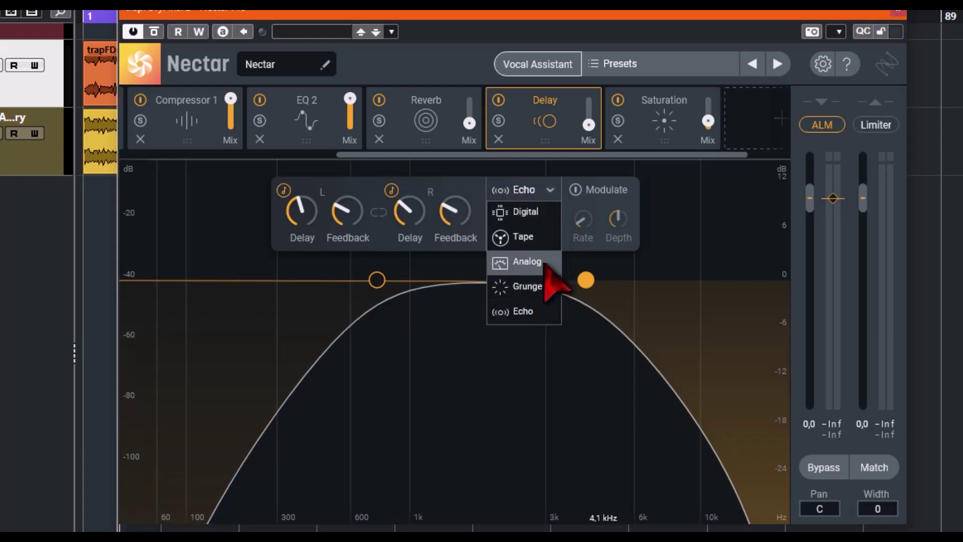
click(522, 312)
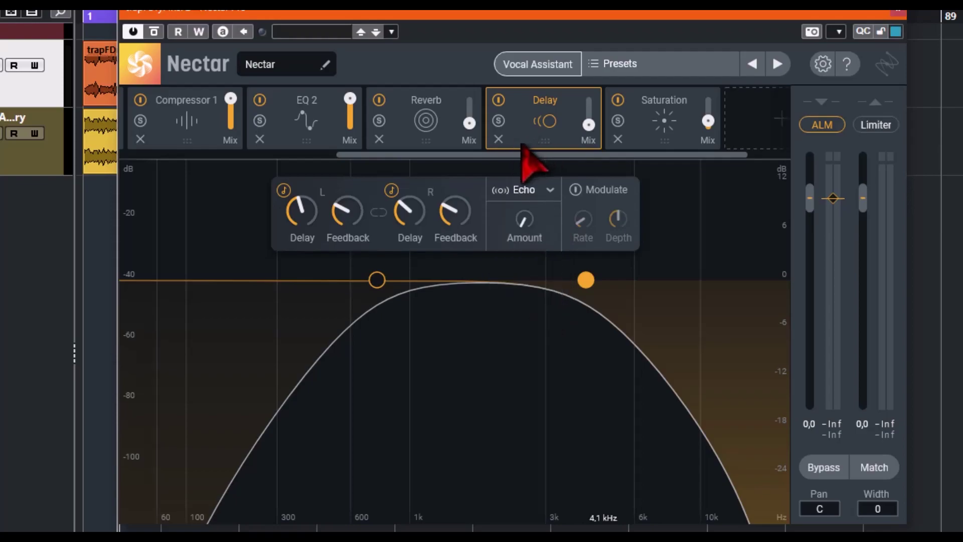
Step: View the Saturation module, and examine the drive and color settings of the TR5 Joe Chiccarelli Vocal Strip on the same track
click(668, 143)
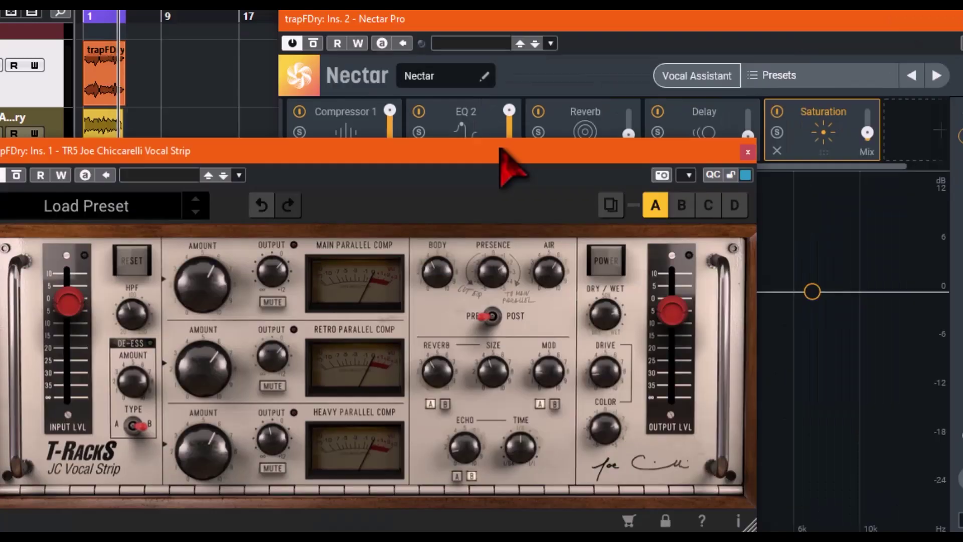
drag(510, 168, 505, 185)
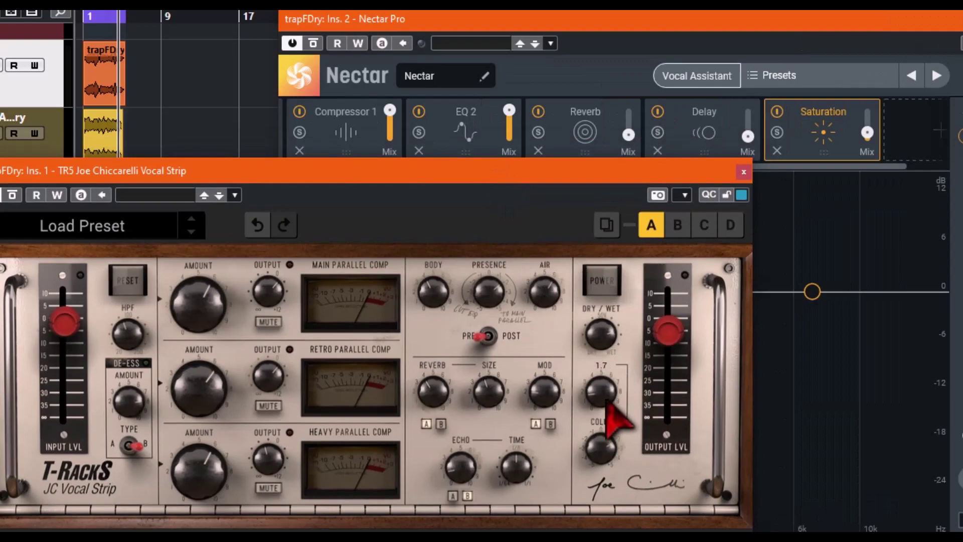
mouse_move(602, 458)
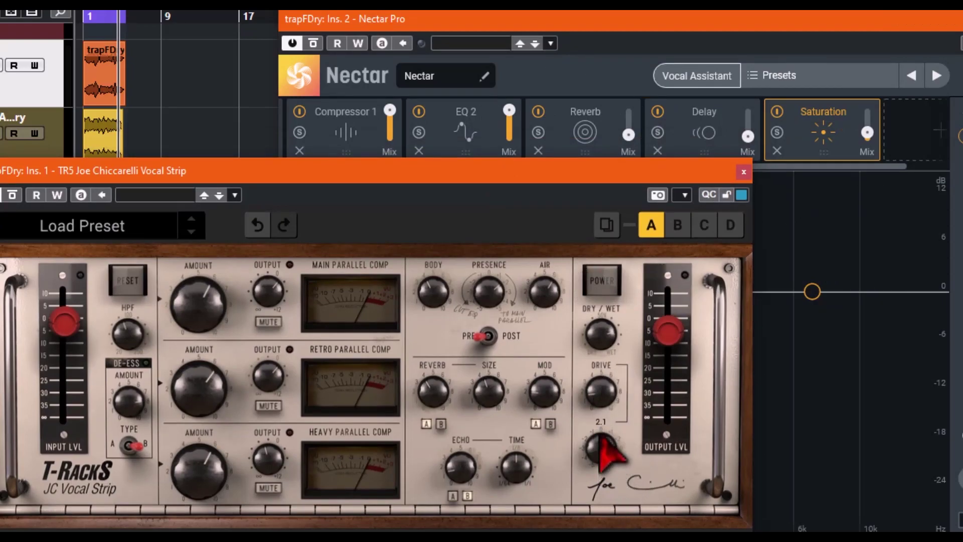
Step: Keep Tube as the Saturation type after reviewing the alternatives, and move its filter node to 3.4 kHz at 0 dB
drag(557, 174, 417, 254)
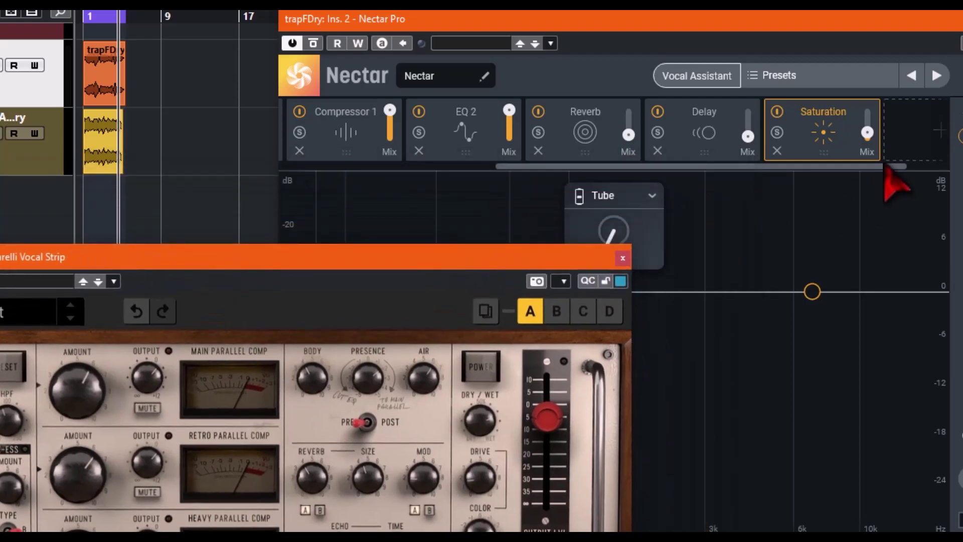
click(830, 163)
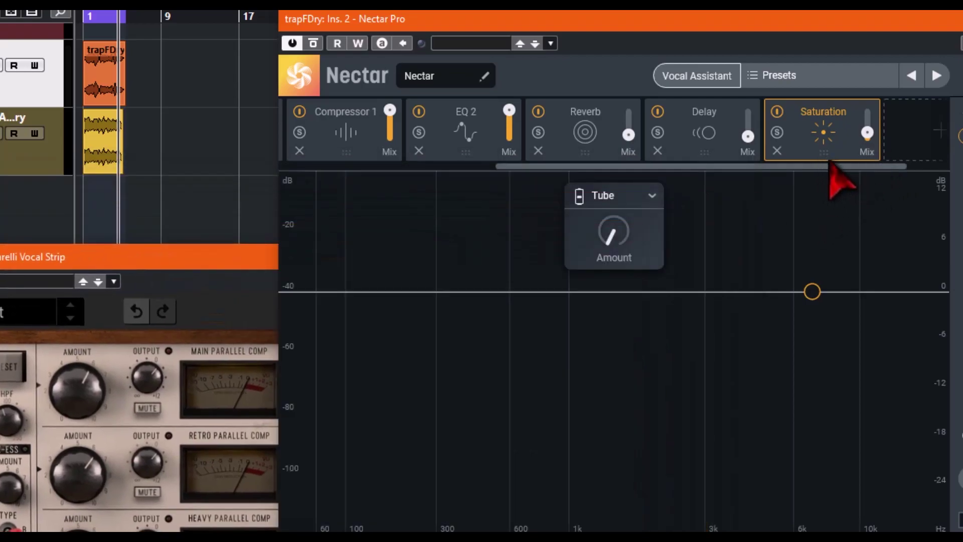
click(652, 195)
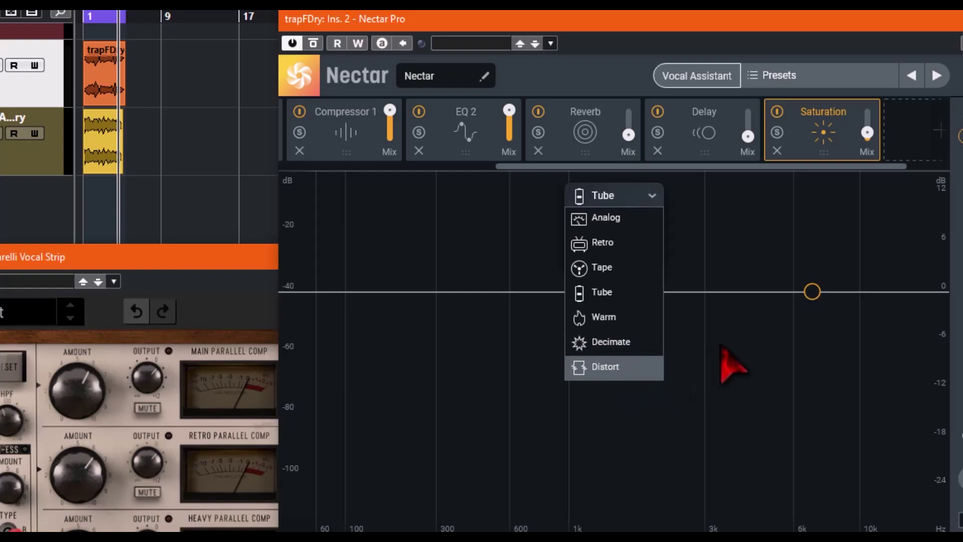
drag(812, 293, 758, 311)
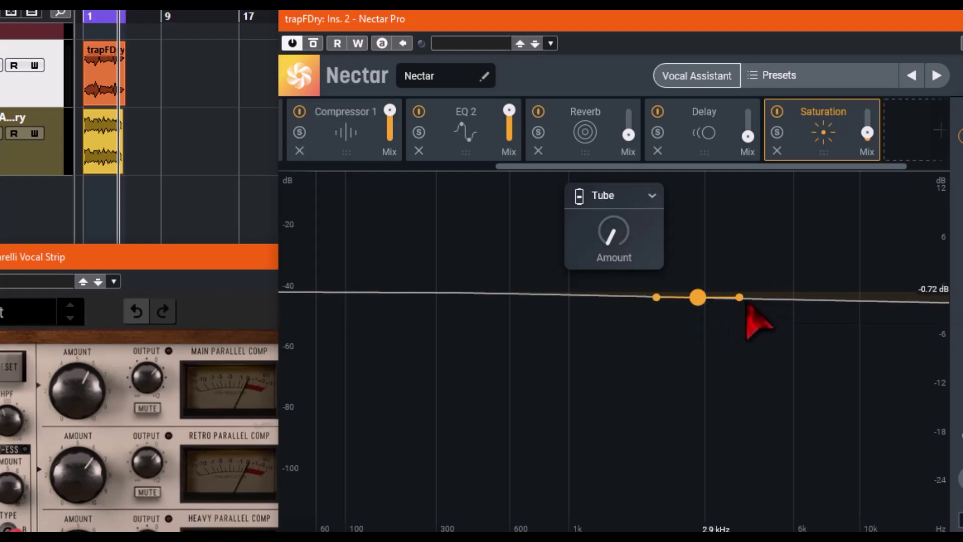
drag(696, 300, 718, 274)
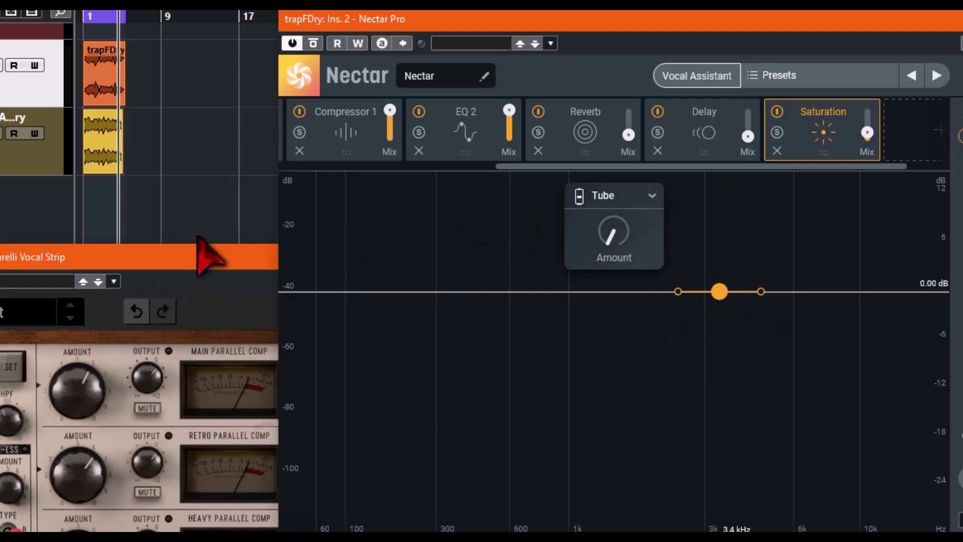
Step: Reposition the vocal strip window, play the vocal, and set Nectar's output width to 46
drag(186, 256, 124, 253)
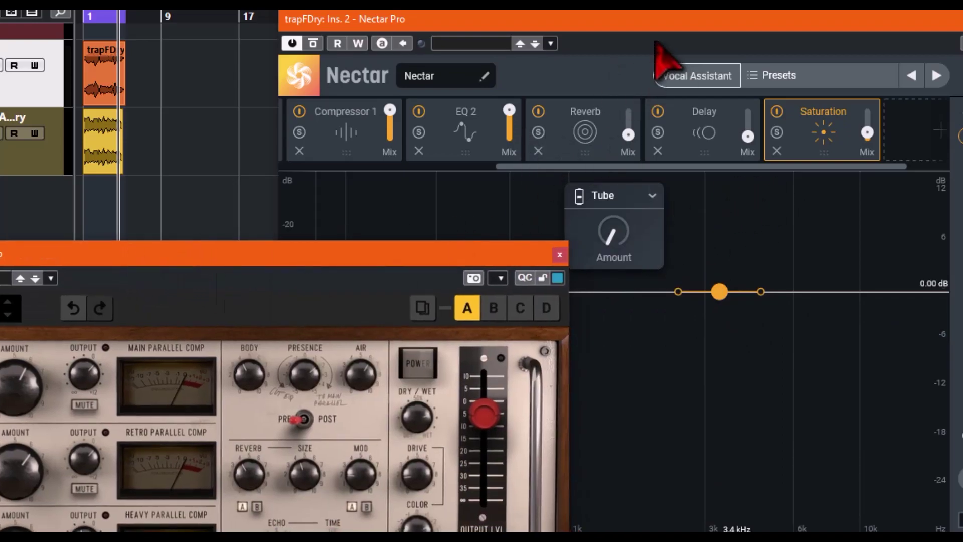
click(697, 22)
click(158, 253)
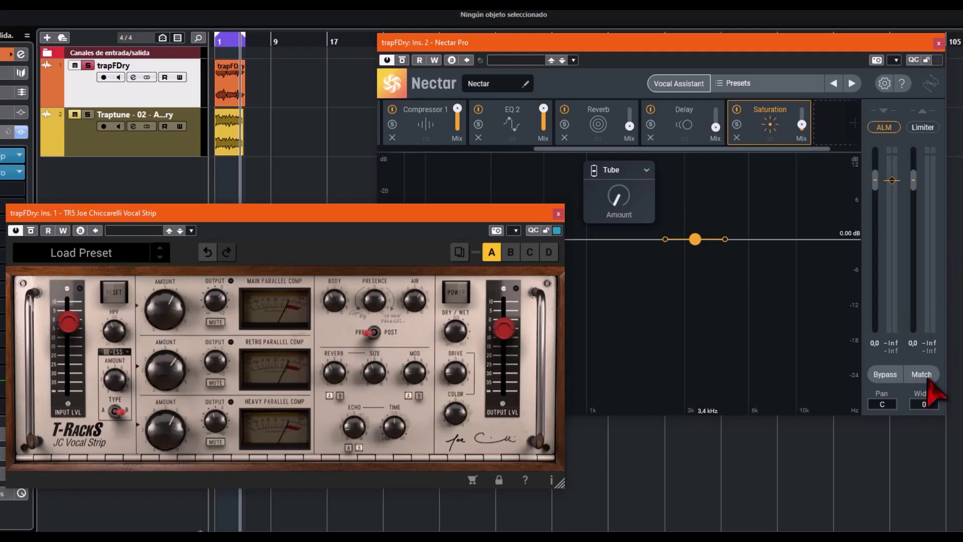
click(726, 45)
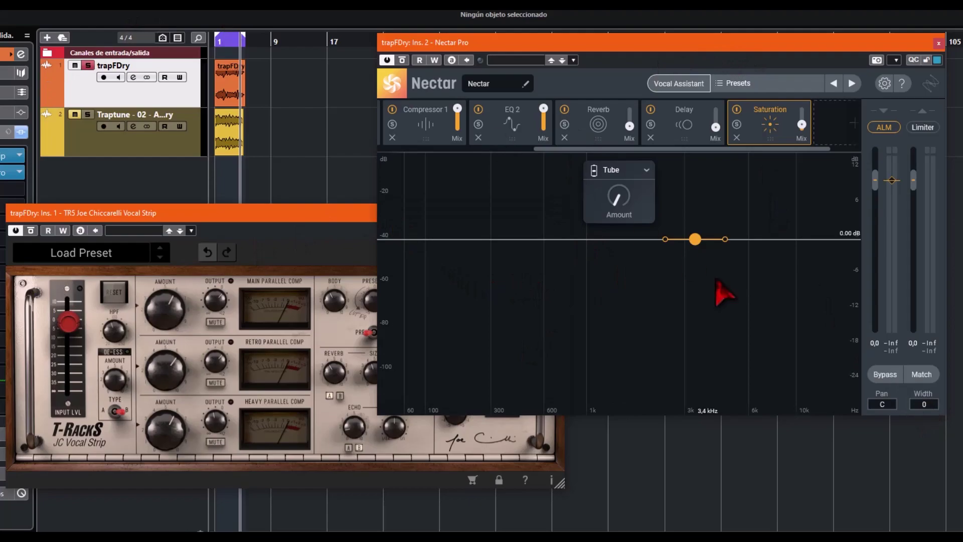
key(space)
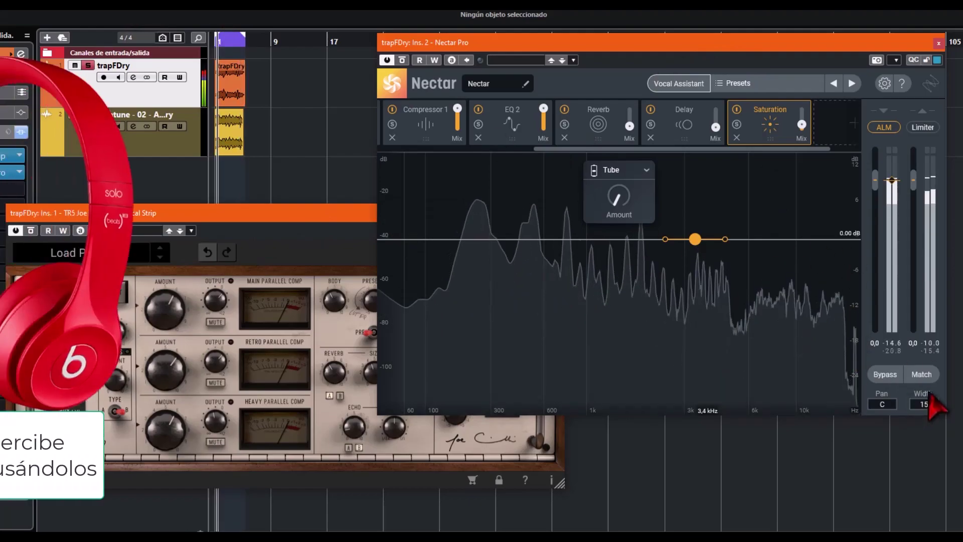
drag(940, 386, 951, 381)
Step: Compare the processed vocal with the bypassed signal during playback, leaving Nectar active
click(887, 377)
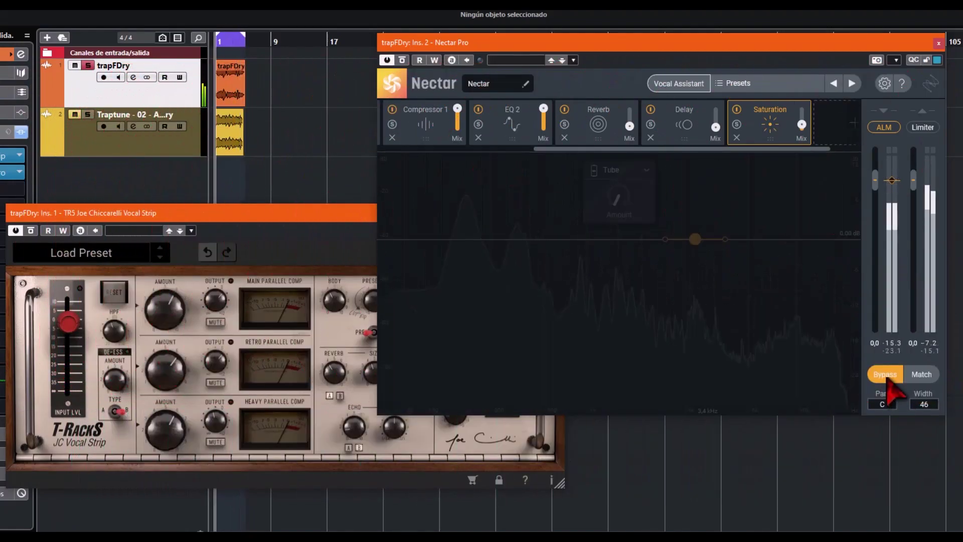
click(887, 376)
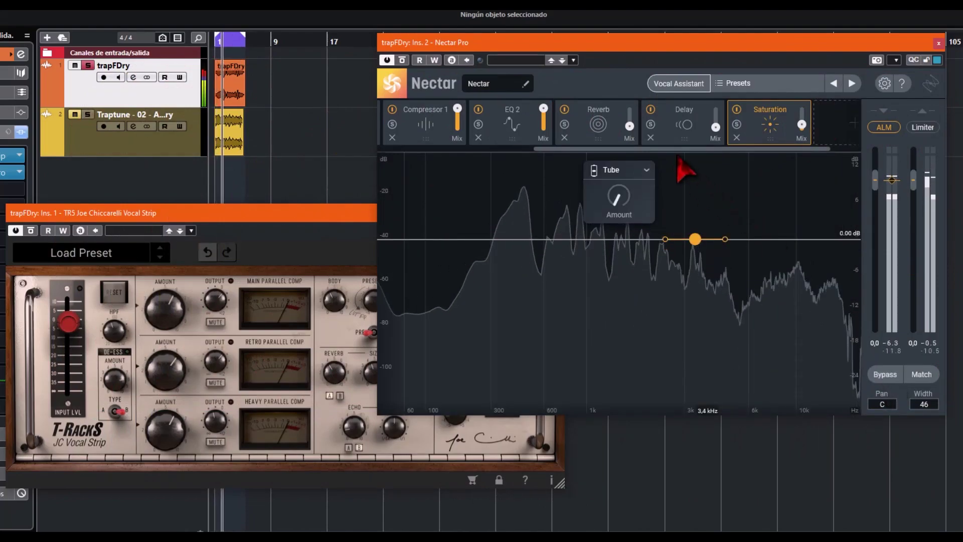
click(887, 377)
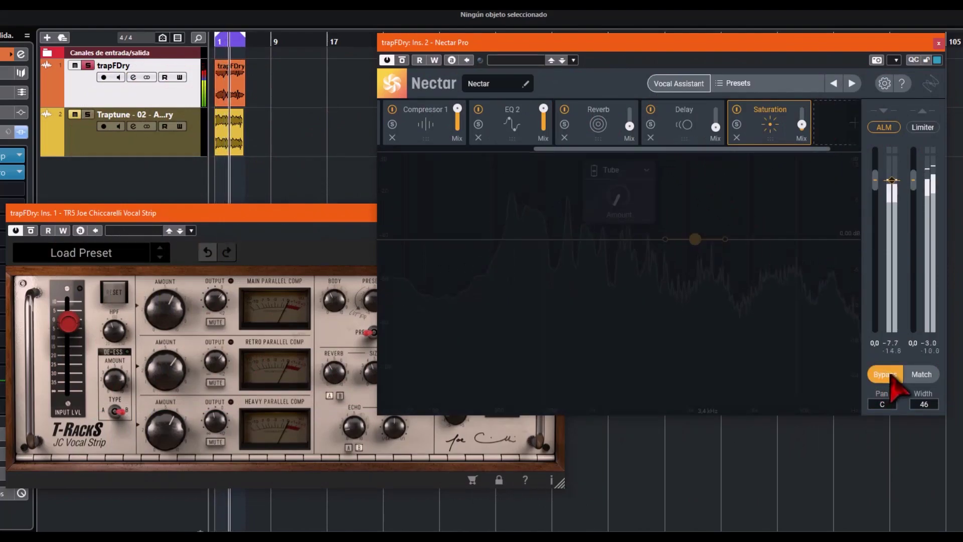
click(889, 377)
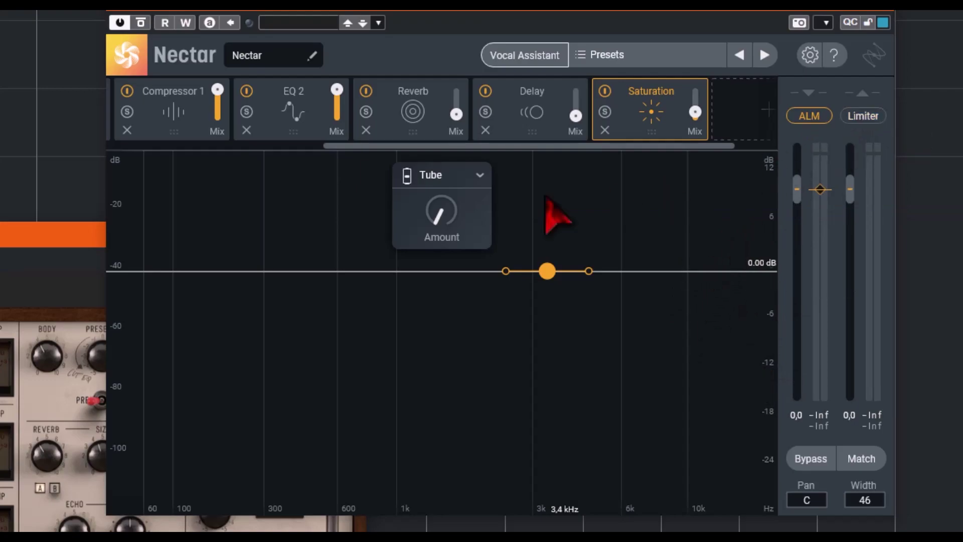
Step: View the vocal strip beside Nectar, and review the Delay, Reverb and EQ 2 module settings
drag(47, 236, 46, 191)
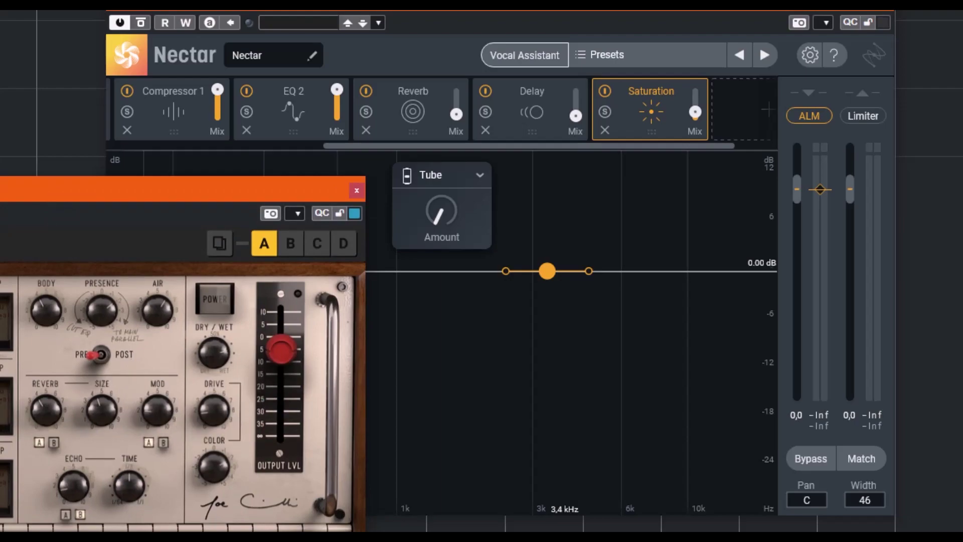
scroll(280, 369, up, 2)
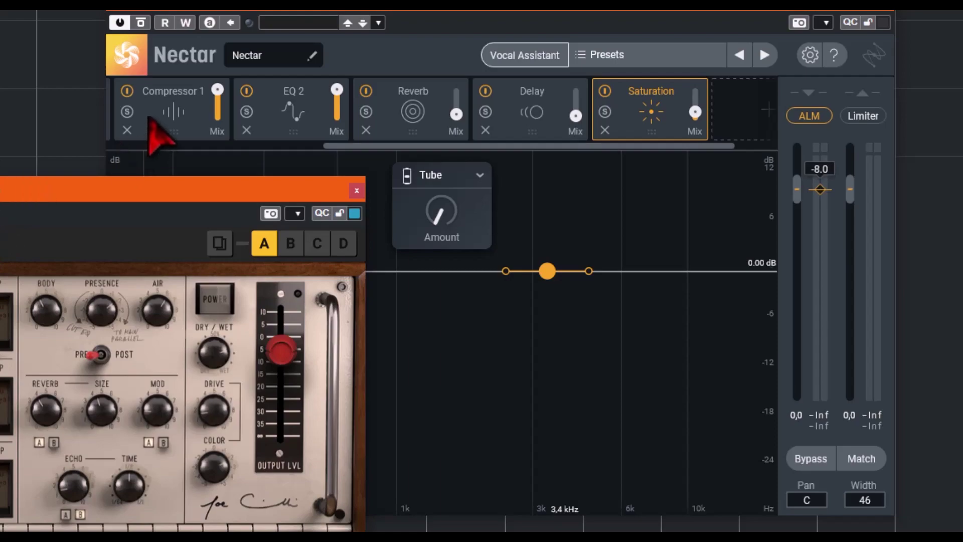
click(499, 15)
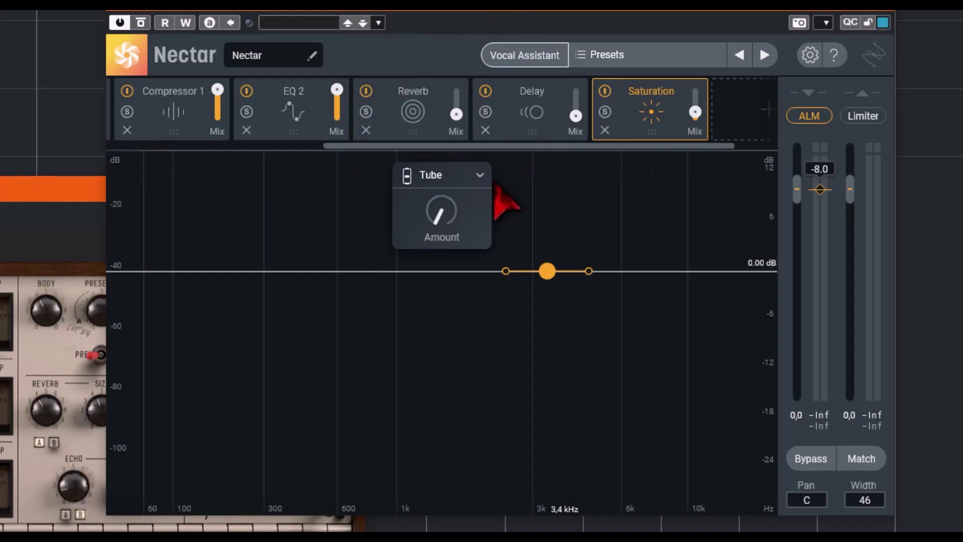
click(534, 136)
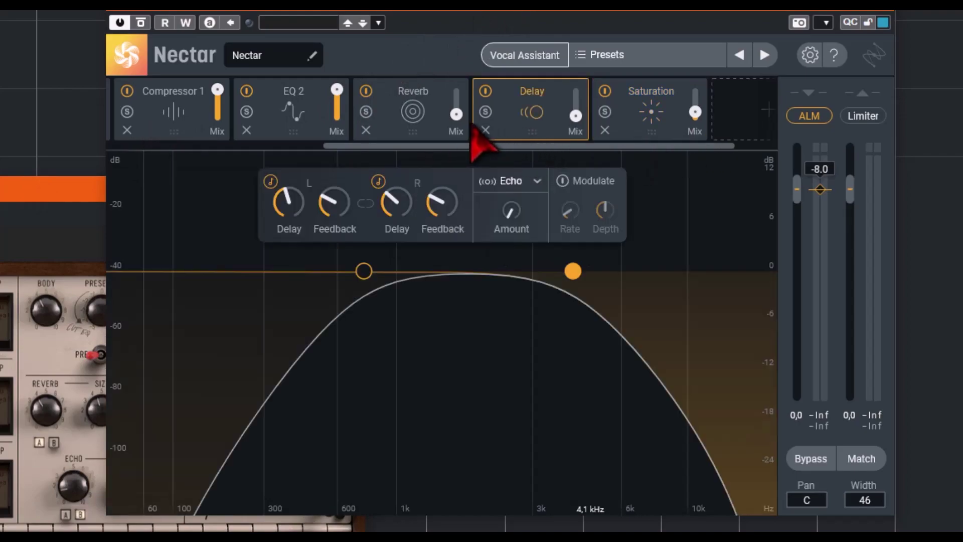
click(406, 136)
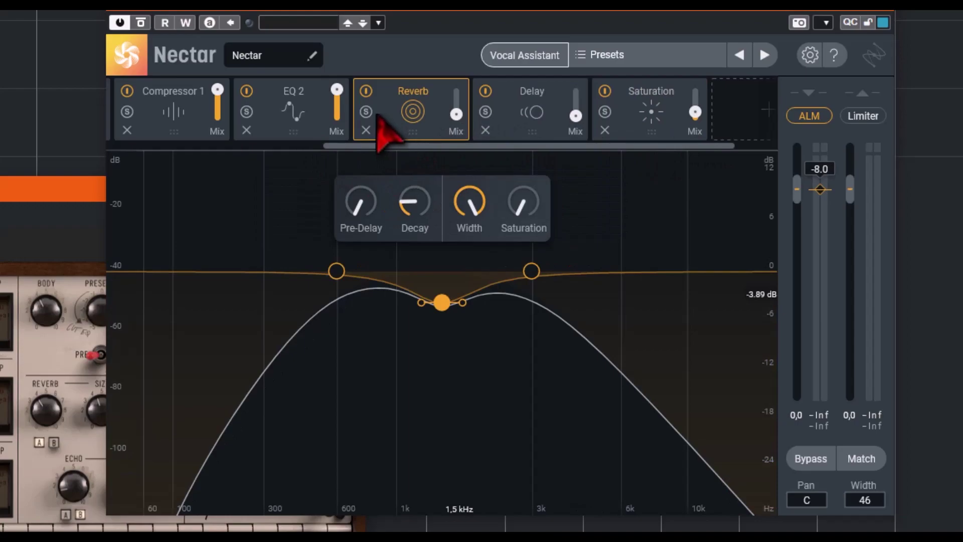
click(293, 132)
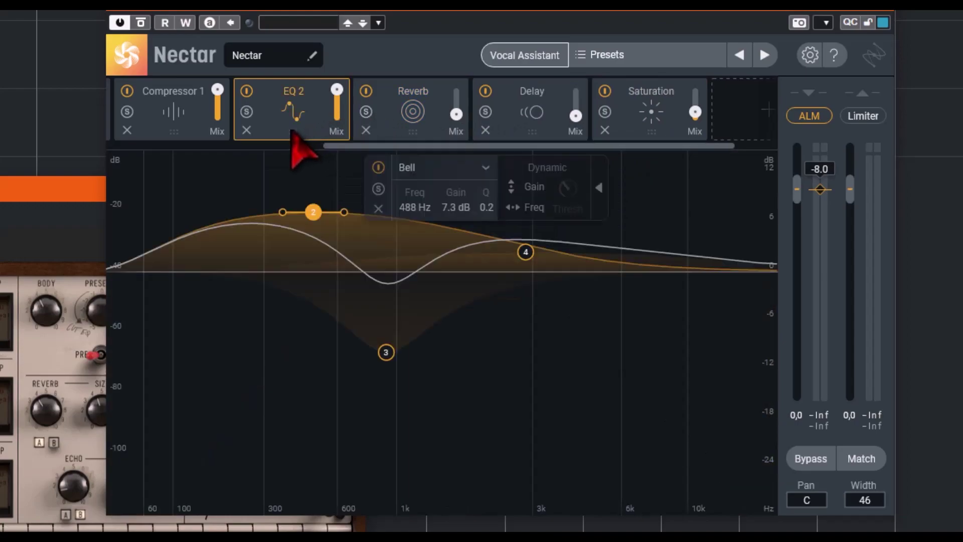
Step: Examine the Compressor 1 settings and its available compressor types, keeping Optical
click(189, 134)
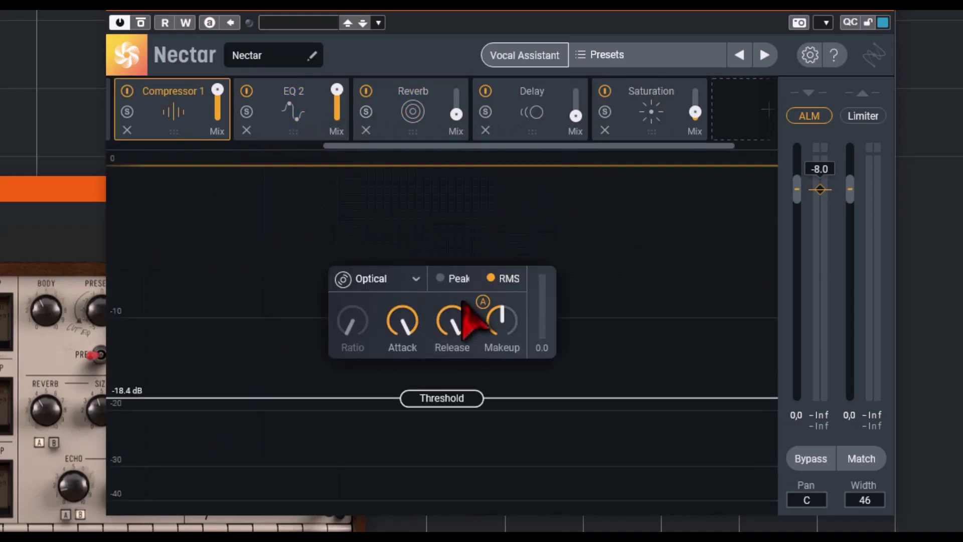
click(404, 279)
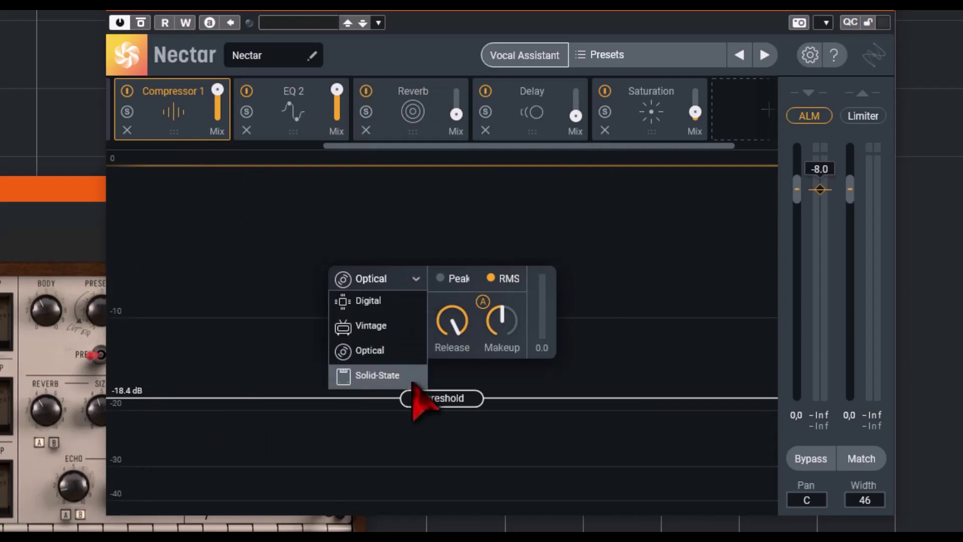
click(688, 337)
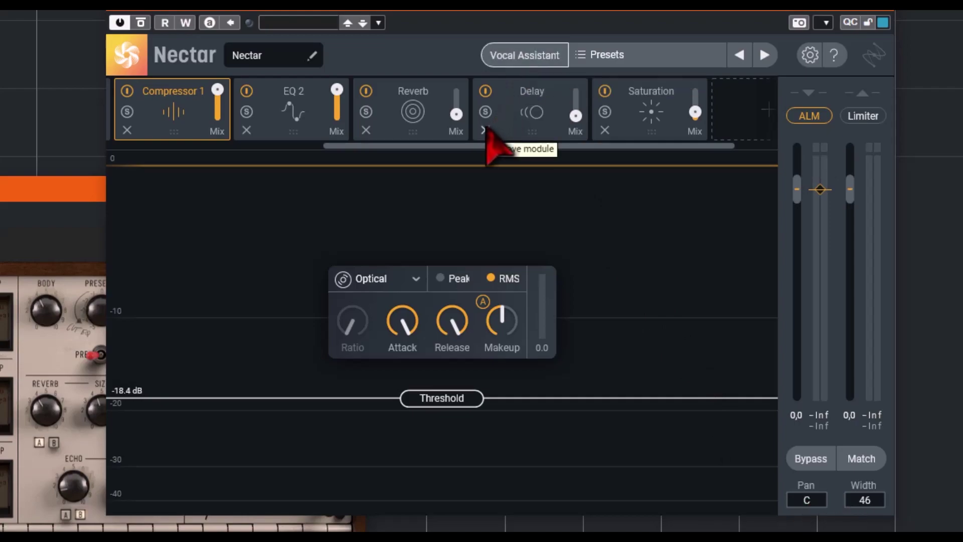
Step: Review the Vocal Assistant's vocal type, intensity and tone options, and close it without applying changes
click(517, 62)
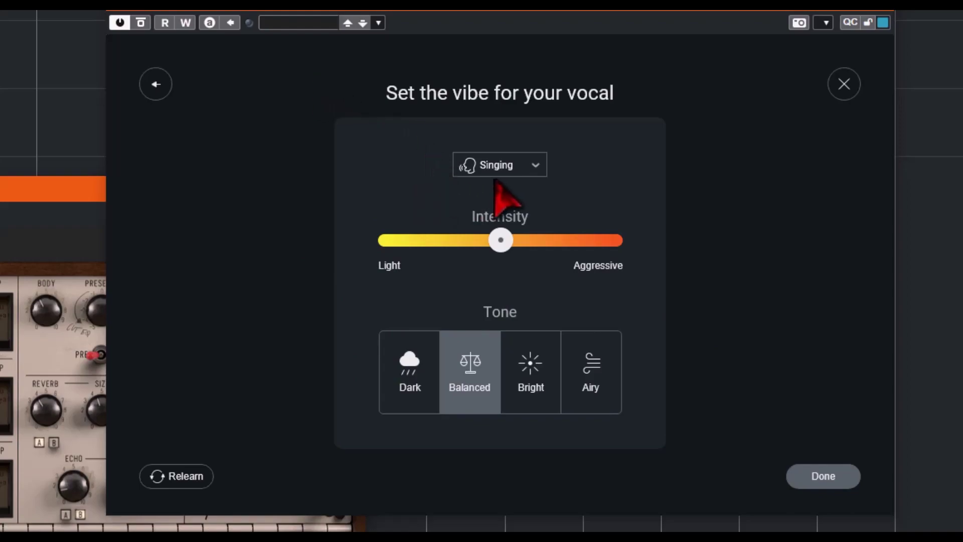
click(533, 165)
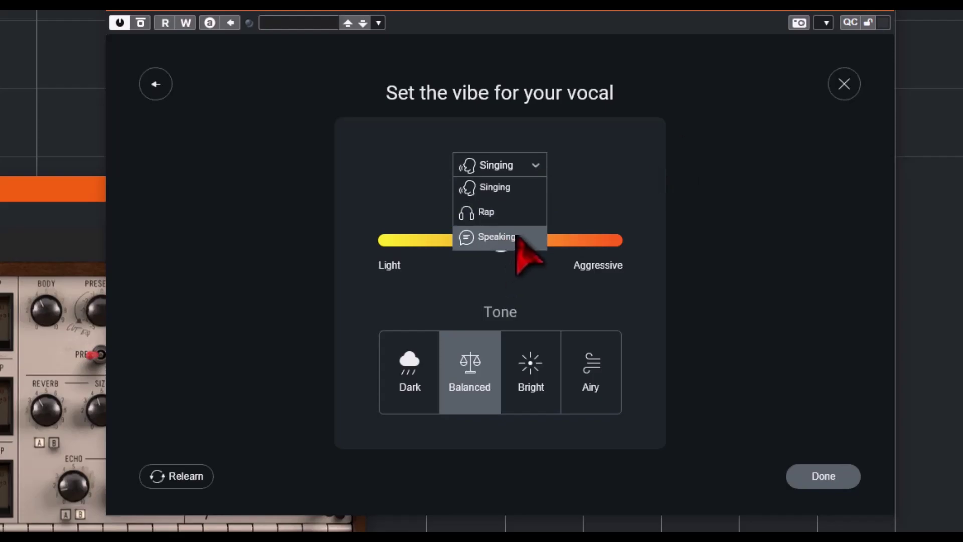
click(842, 86)
click(841, 87)
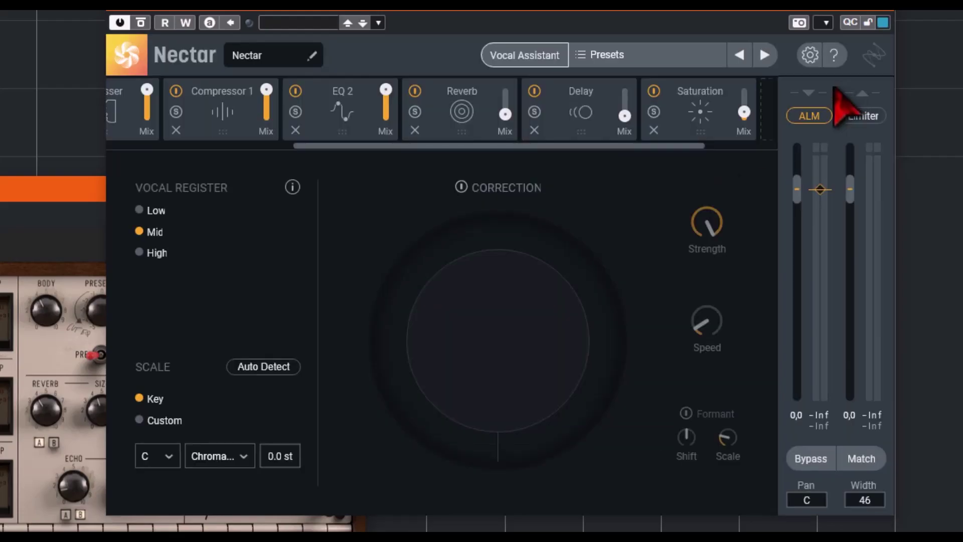
click(522, 55)
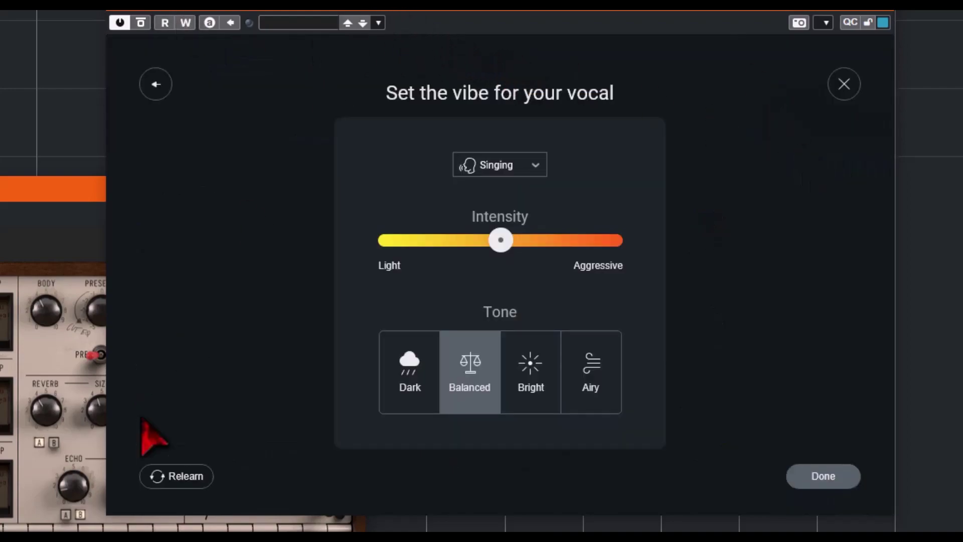
click(843, 85)
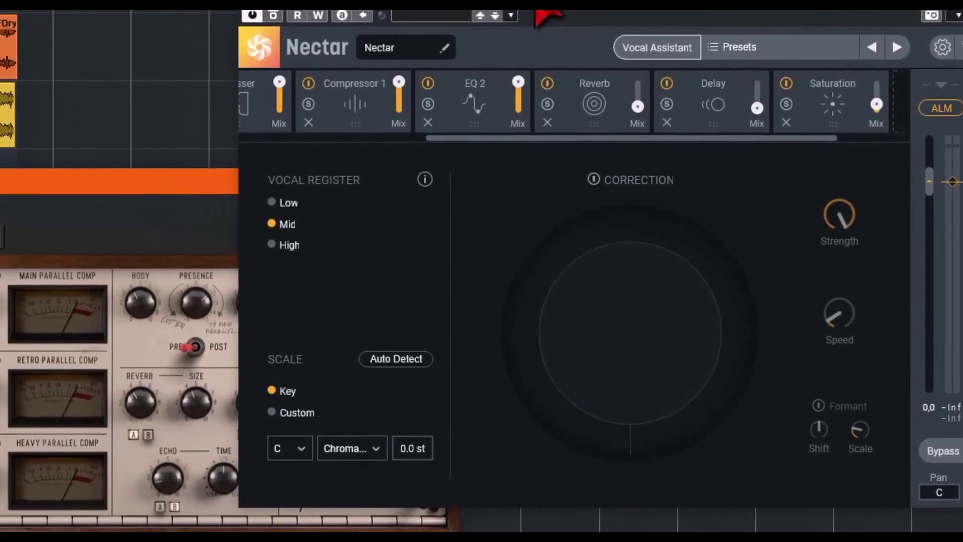
Step: Examine the vocal strip's high-pass filter, de-esser and parallel compressor controls
drag(111, 172, 146, 142)
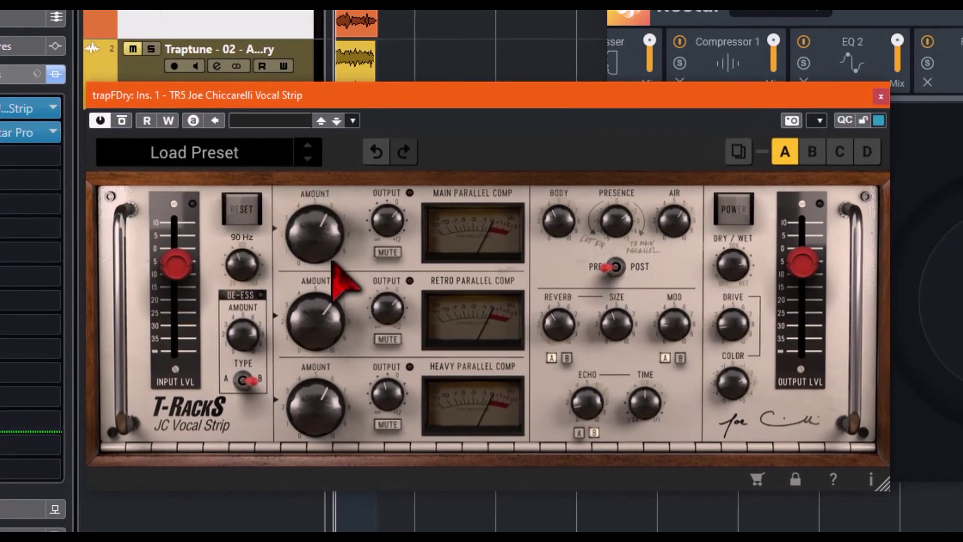
mouse_move(316, 318)
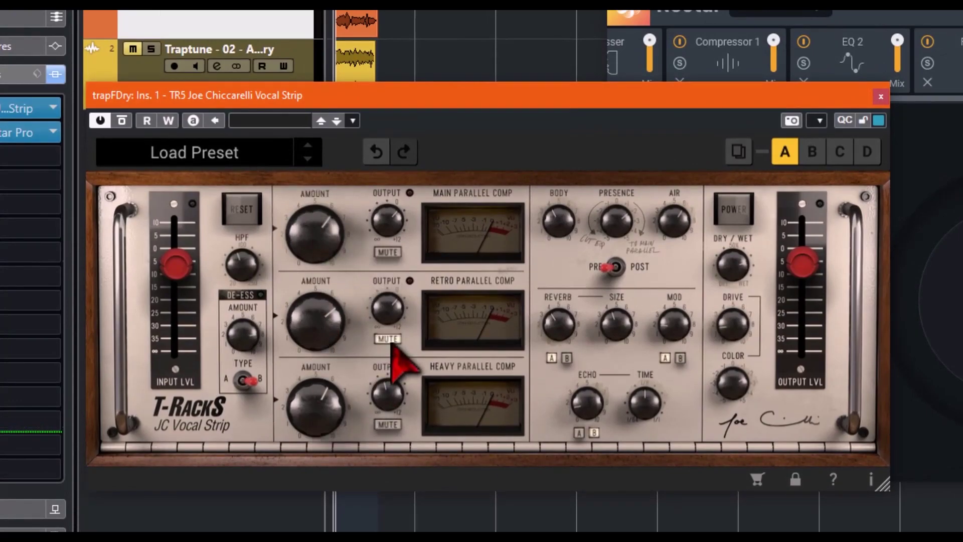
mouse_move(396, 325)
mouse_down()
mouse_move(398, 351)
mouse_move(391, 327)
mouse_up()
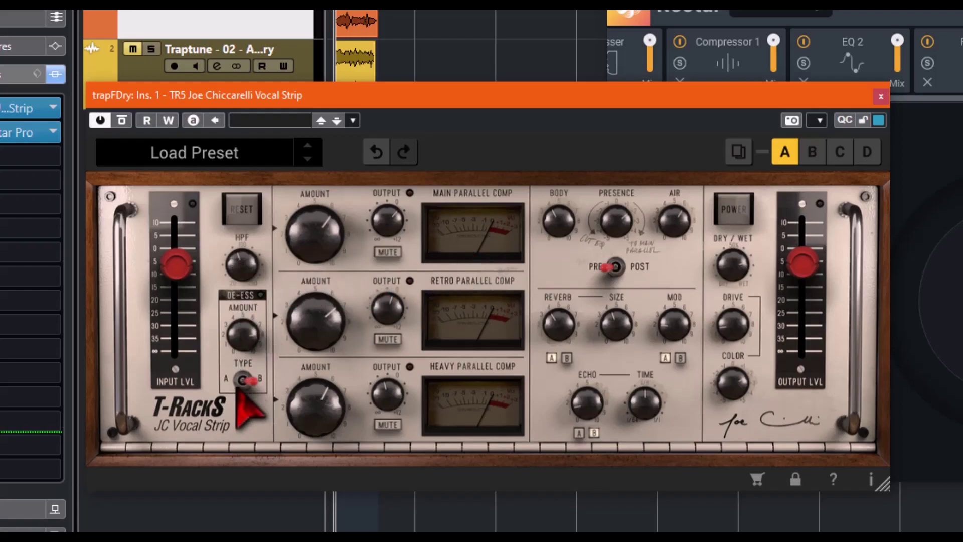
mouse_move(240, 325)
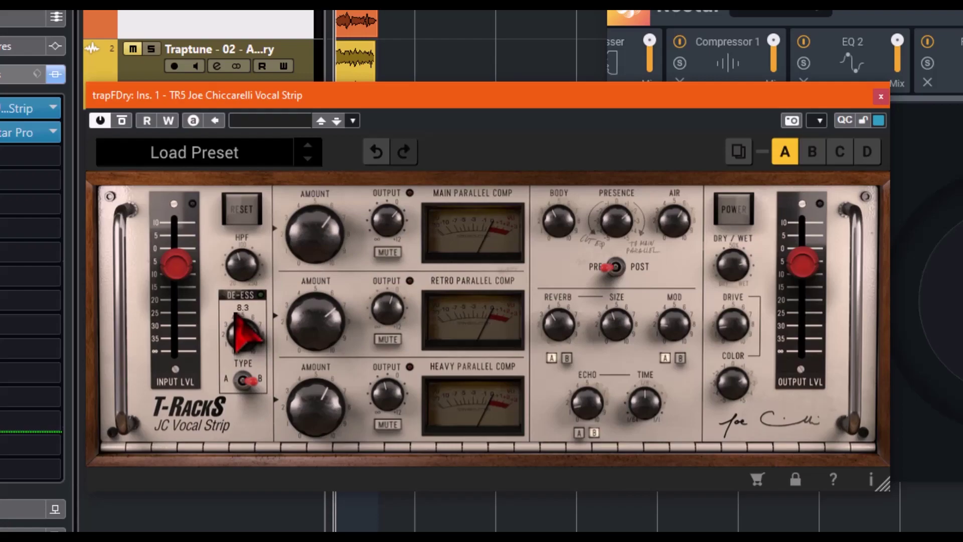
mouse_move(243, 266)
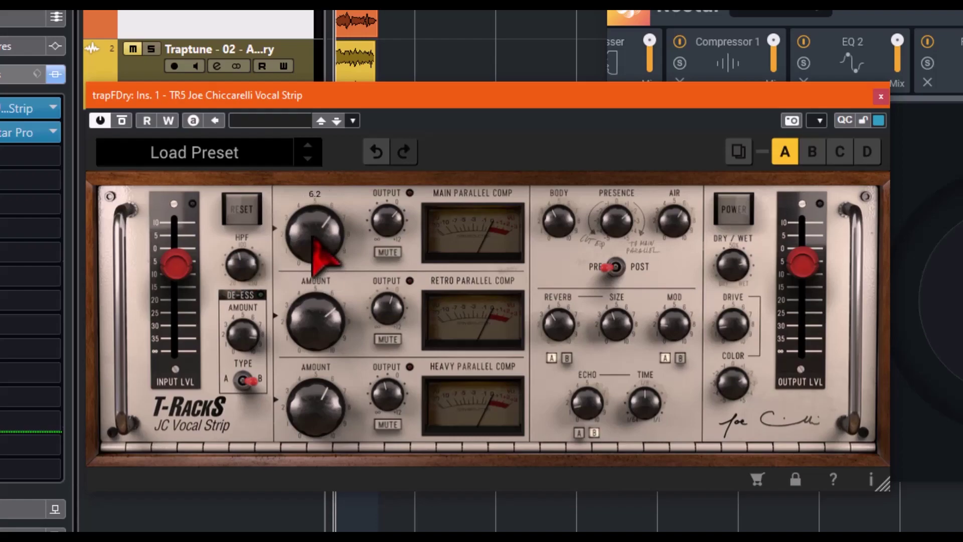
Step: Examine the Body, Presence and Air controls of the vocal strip's EQ section
mouse_move(561, 221)
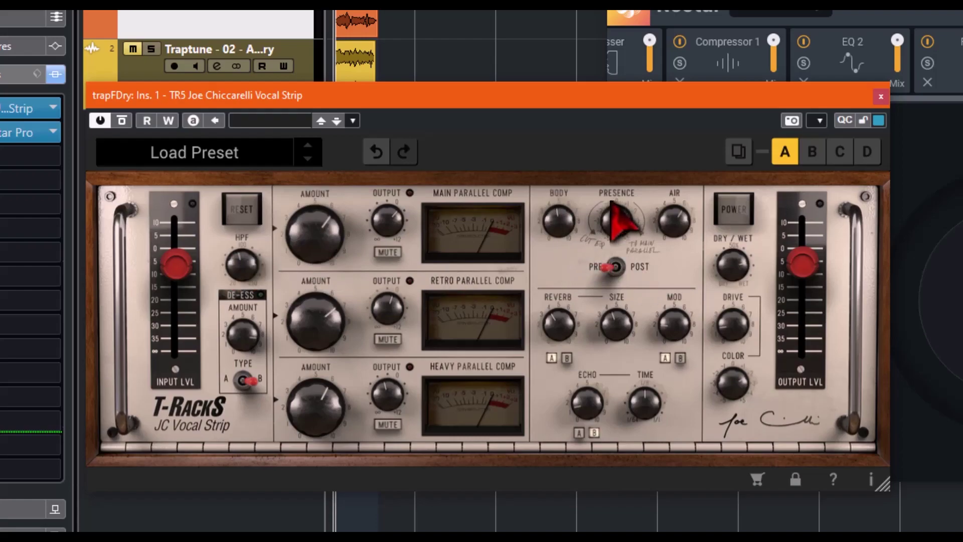
drag(551, 236, 555, 210)
drag(617, 234, 629, 267)
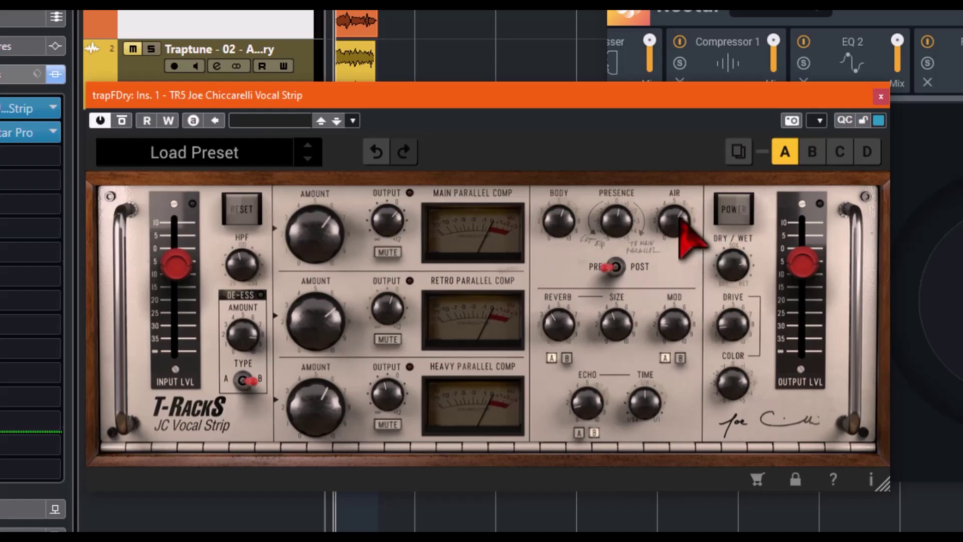
mouse_move(680, 226)
mouse_down()
mouse_move(679, 269)
mouse_move(671, 231)
mouse_up()
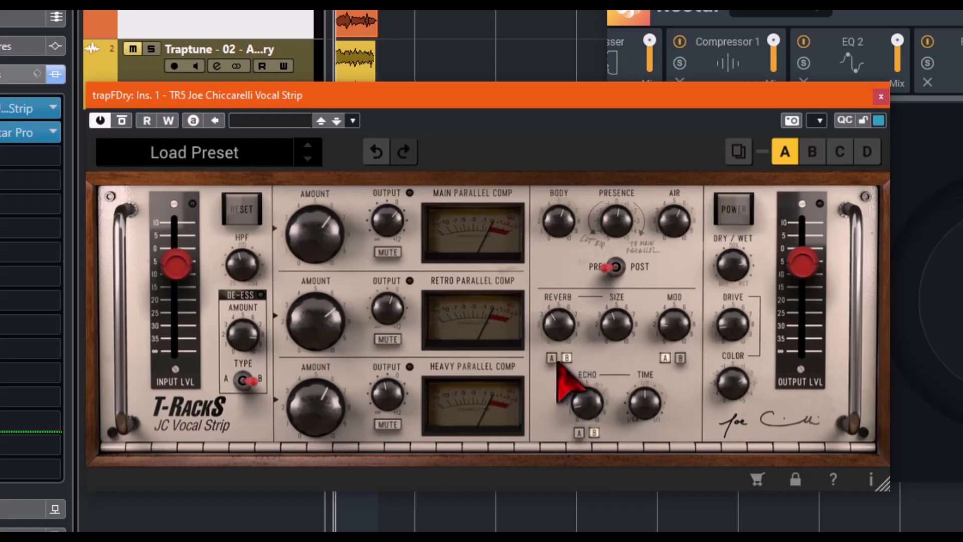
Step: Examine the vocal strip's reverb, size, modulation, echo and time controls along with their A/B options
mouse_move(565, 322)
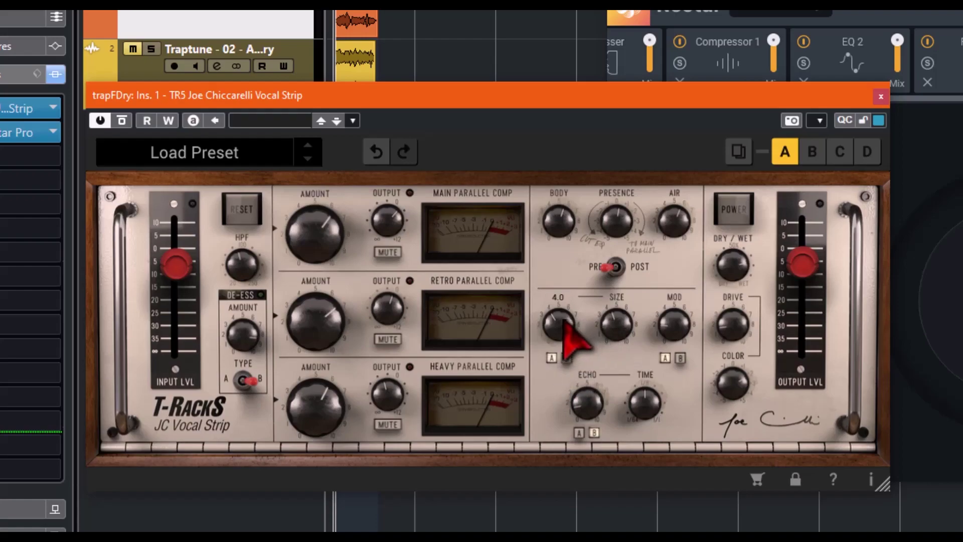
mouse_move(617, 324)
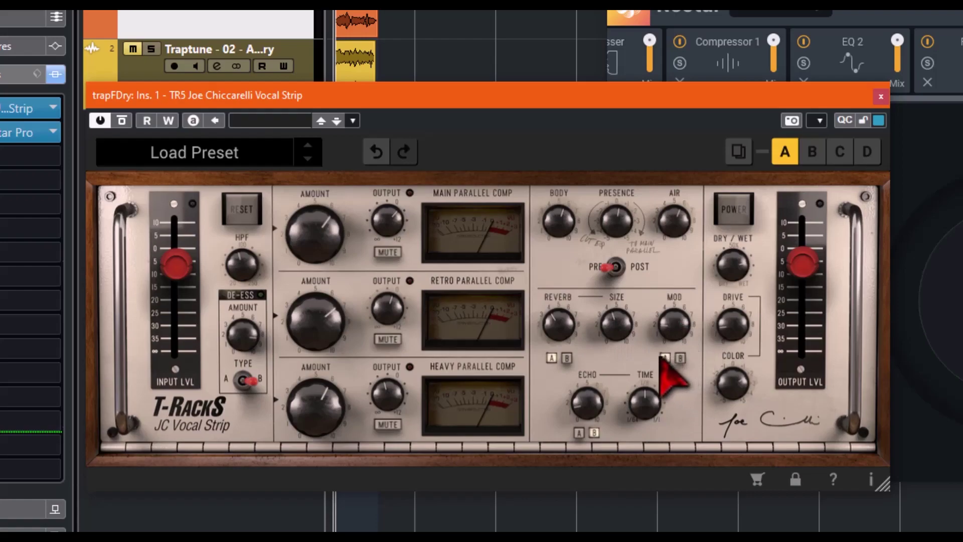
mouse_move(683, 341)
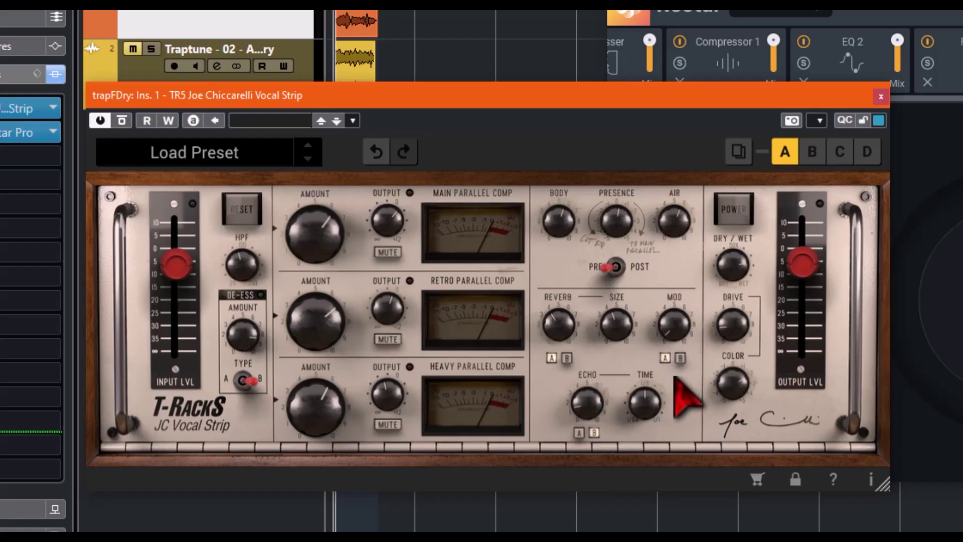
mouse_move(595, 416)
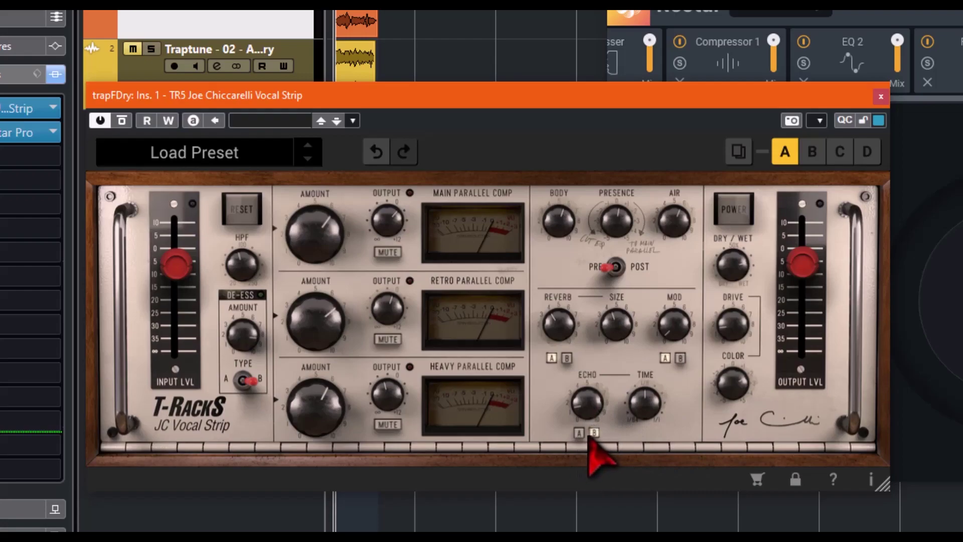
mouse_move(644, 414)
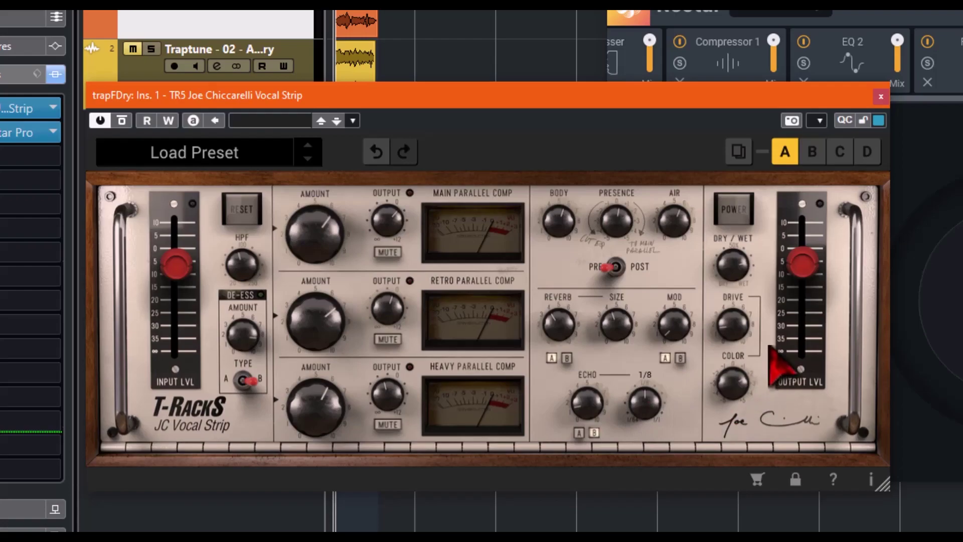
Step: Examine the Drive and Color saturation controls of the vocal strip
mouse_move(738, 339)
drag(733, 332, 723, 322)
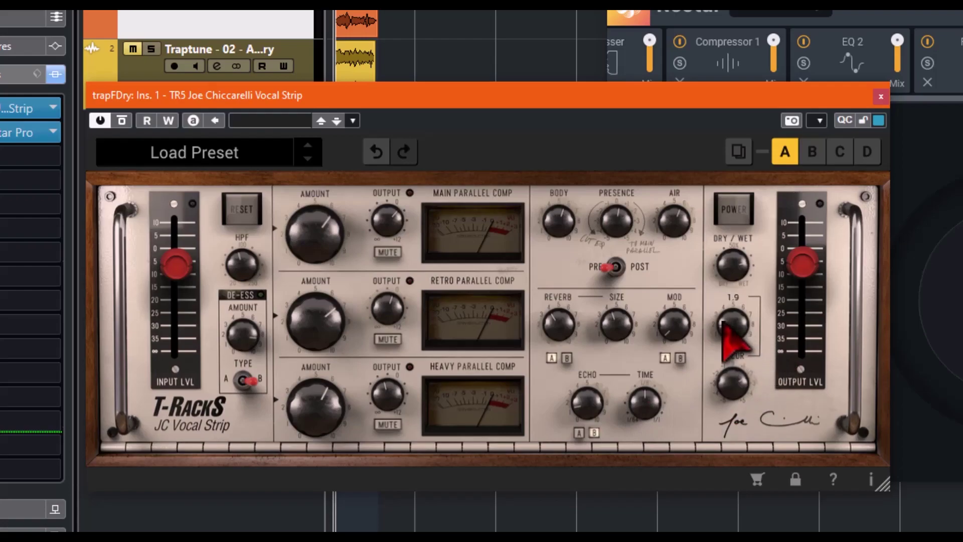
mouse_move(740, 388)
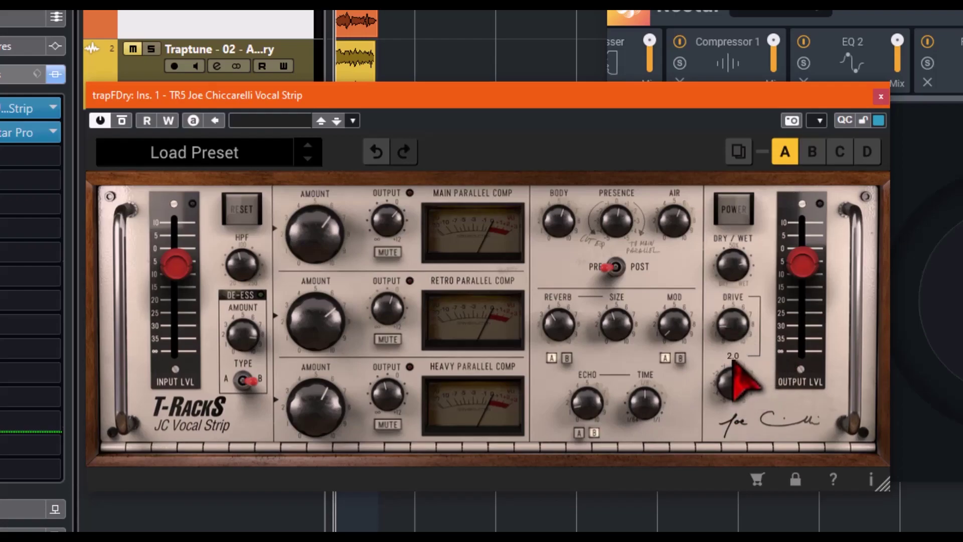
drag(731, 387, 731, 454)
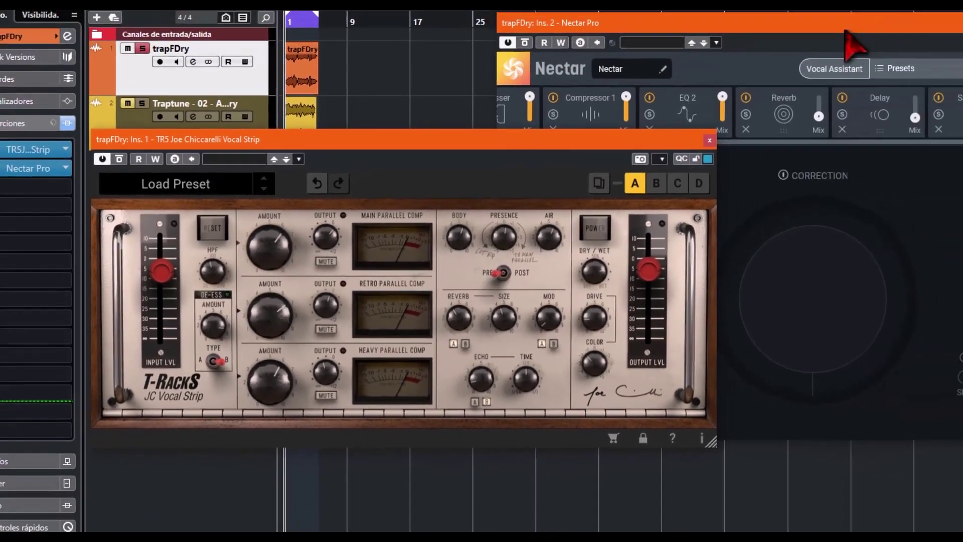
Step: Arrange the Nectar Pro and vocal strip windows beside each other so both interfaces can be compared
click(852, 39)
drag(695, 92, 728, 93)
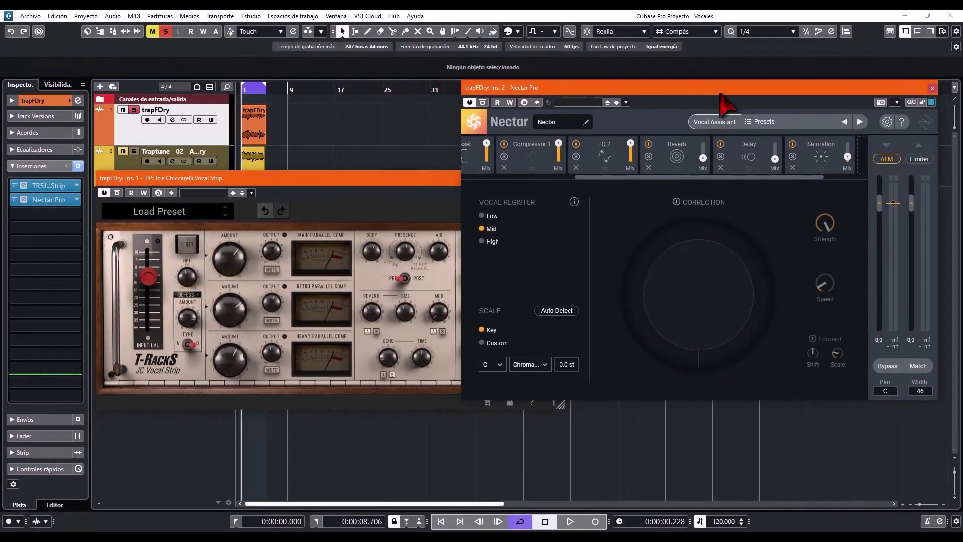
click(380, 189)
mouse_move(380, 189)
mouse_down()
mouse_move(326, 193)
mouse_move(369, 178)
mouse_up()
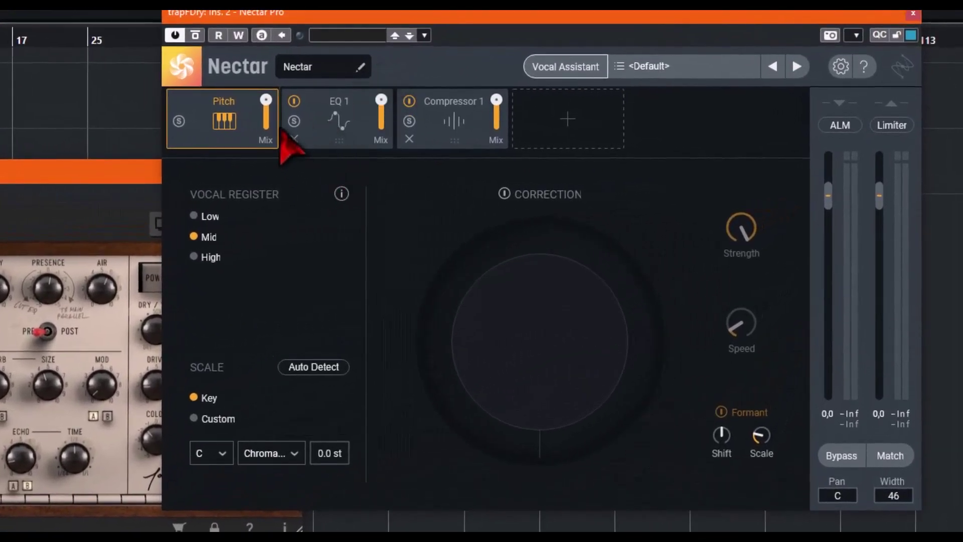
Step: Enable pitch correction in Nectar's Pitch module, set its Strength to 15 % and raise the Speed slightly
click(547, 196)
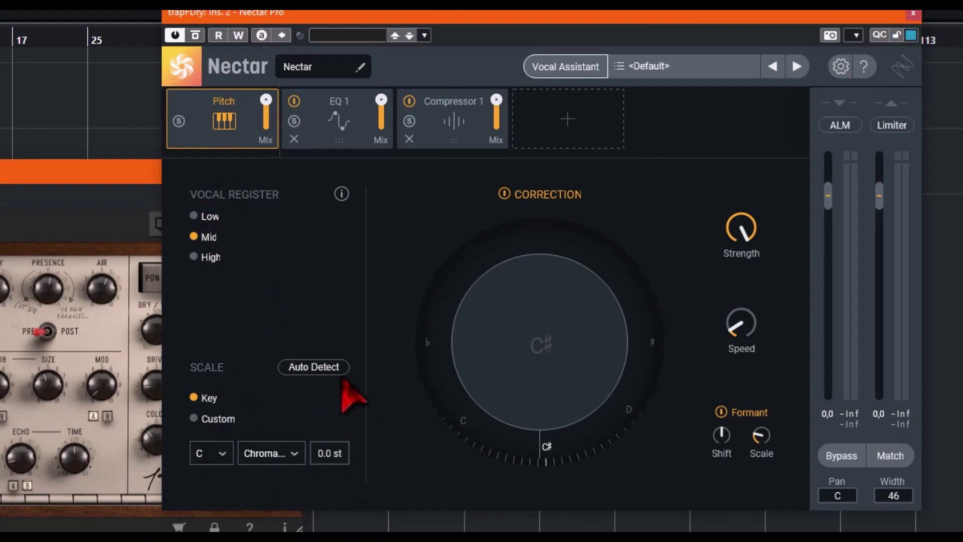
drag(733, 236, 764, 387)
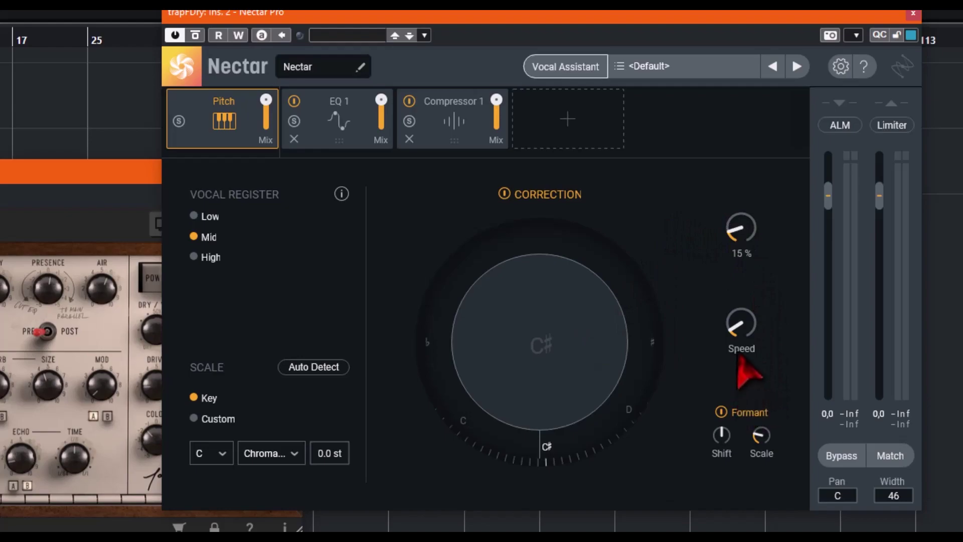
drag(736, 328, 742, 449)
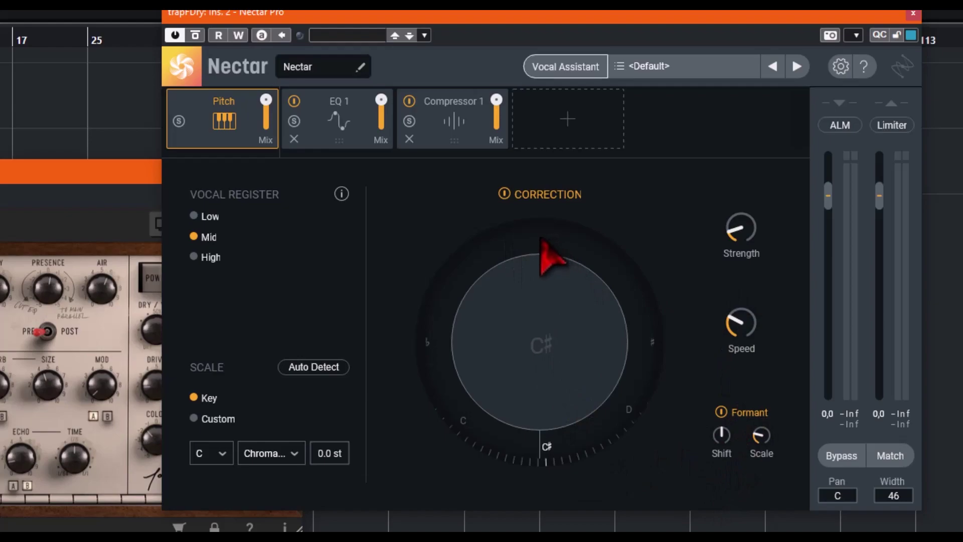
Step: Reposition the Nectar Pro window slightly and bring the vocal strip window to the front
click(68, 172)
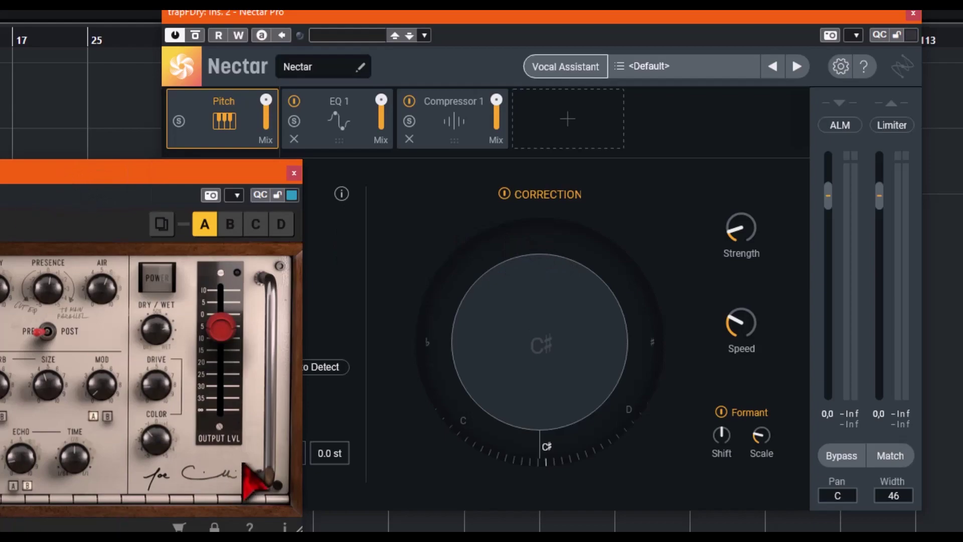
drag(545, 18, 552, 27)
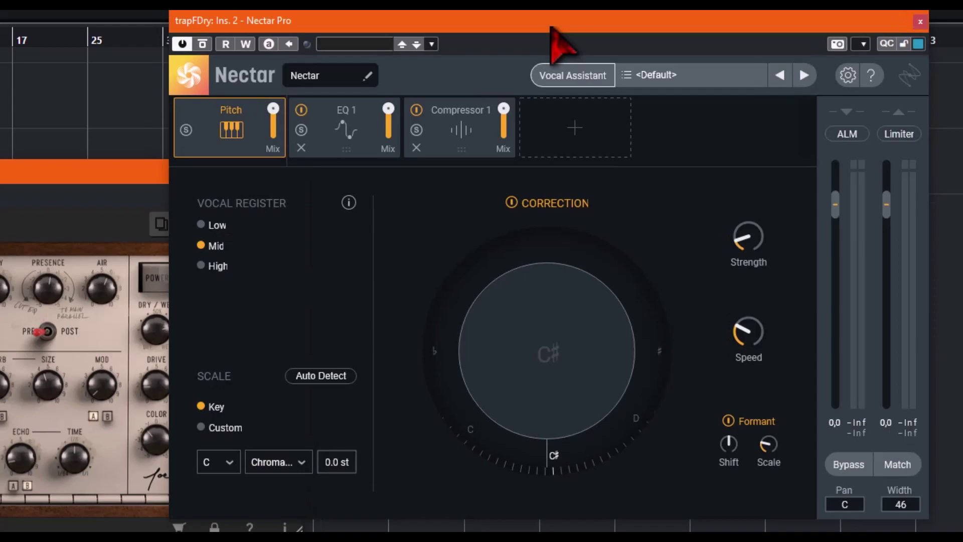
click(100, 173)
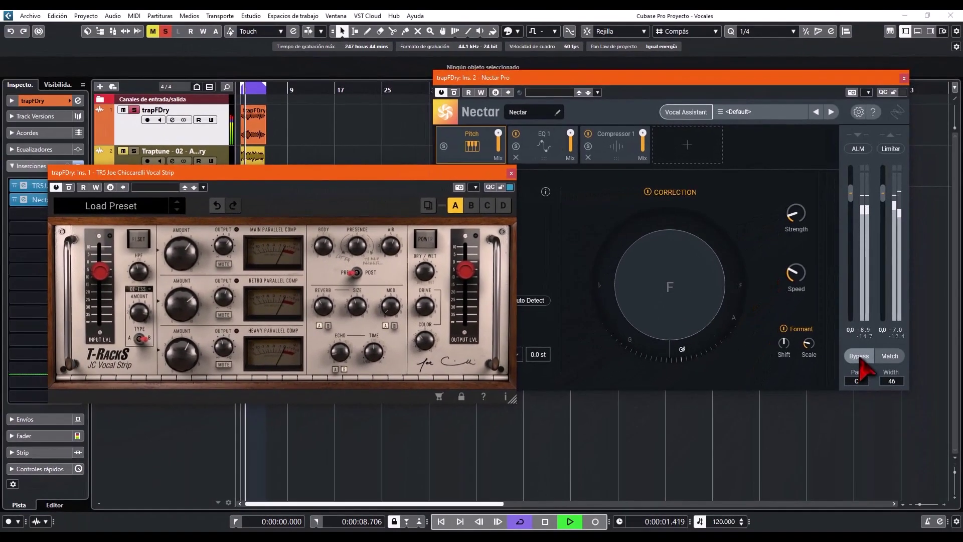
Step: During playback, bypass Nectar Pro, power on the vocal strip and raise its input and output levels slightly
click(860, 366)
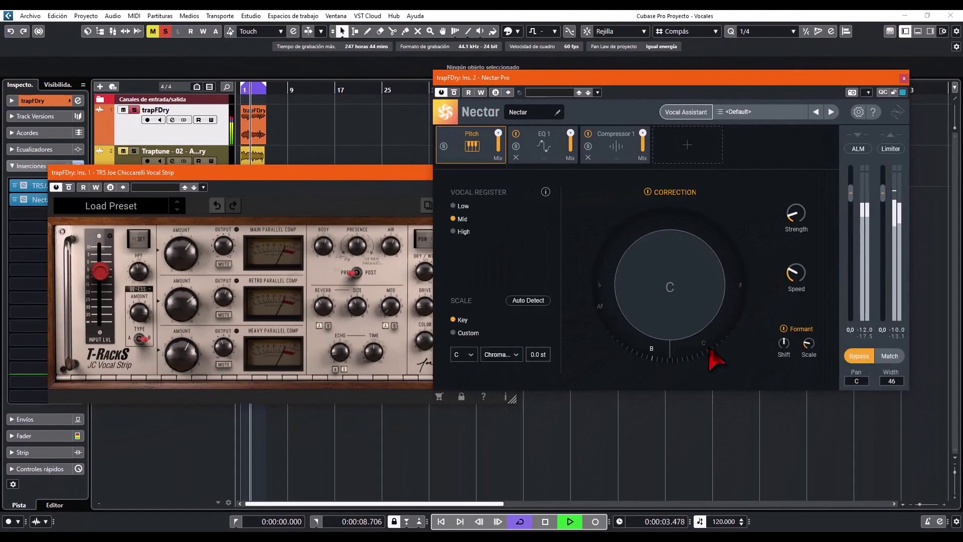
click(365, 203)
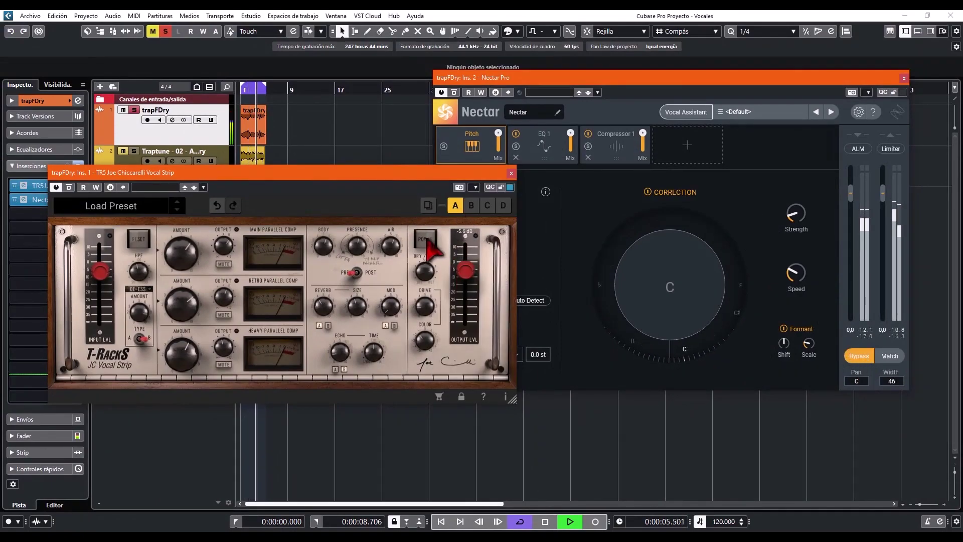
click(427, 239)
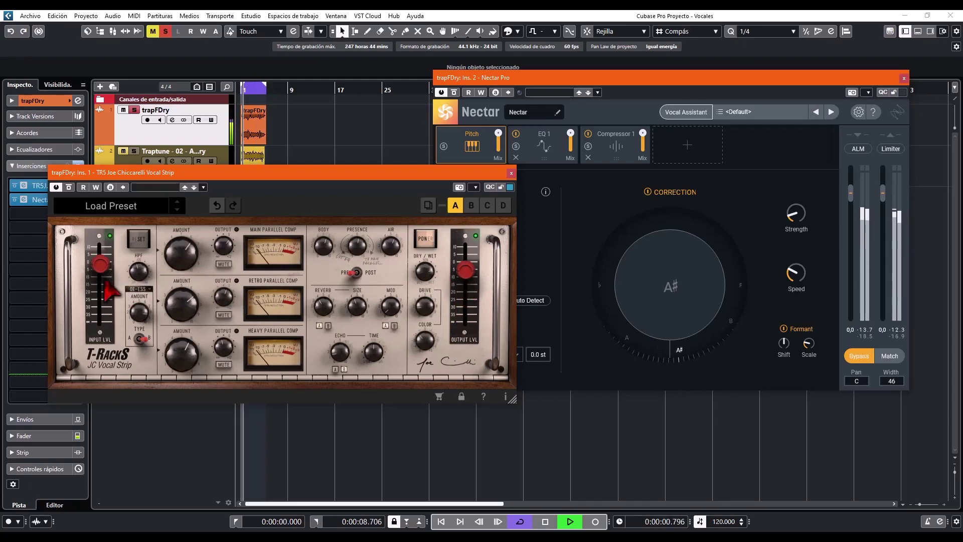
mouse_move(467, 276)
mouse_down()
mouse_move(467, 267)
mouse_move(470, 279)
mouse_up()
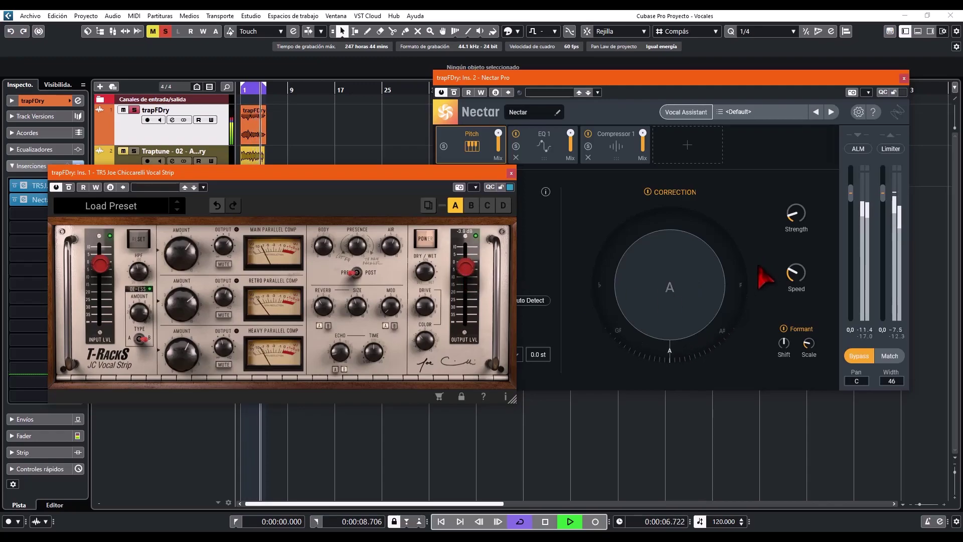
Step: Take Nectar Pro out of bypass to hear it against the vocal strip, and open its Compressor 1 module
click(861, 366)
click(861, 363)
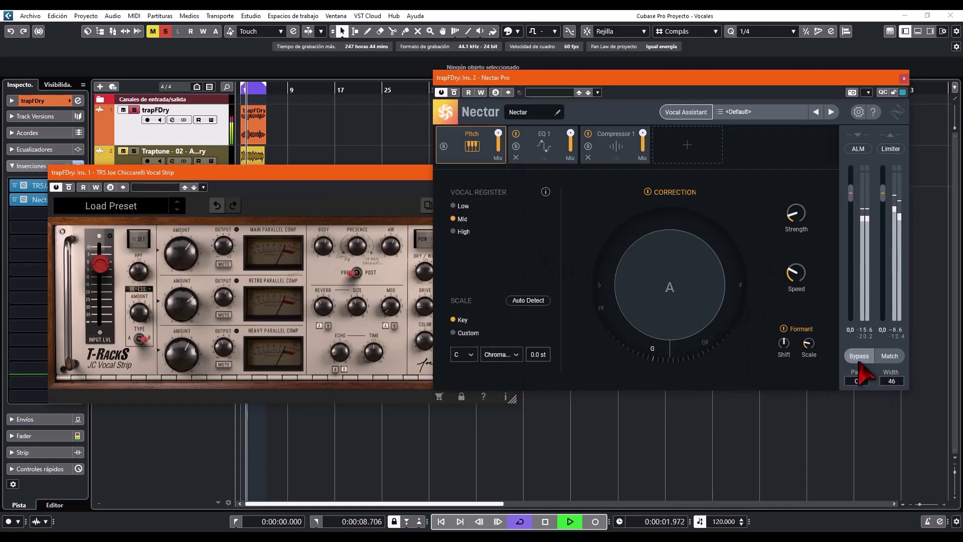
click(618, 157)
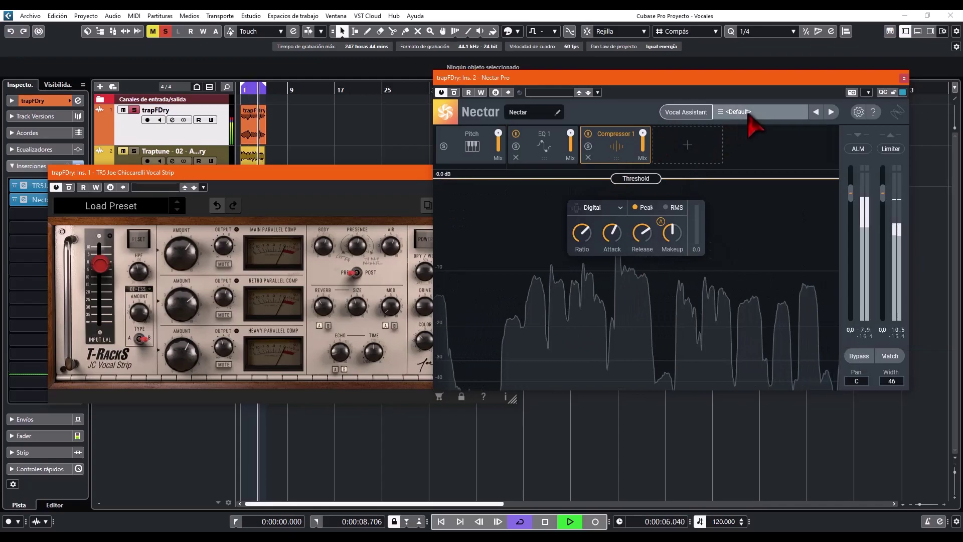
Step: Bypass Nectar Pro again, listen to the vocal through the powered-on vocal strip, and stop playback
click(855, 355)
click(333, 211)
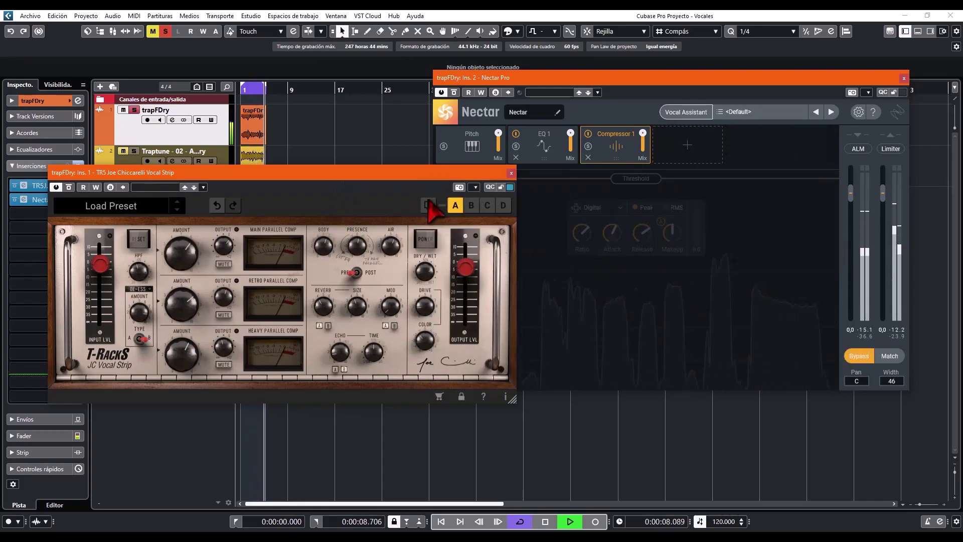
click(428, 240)
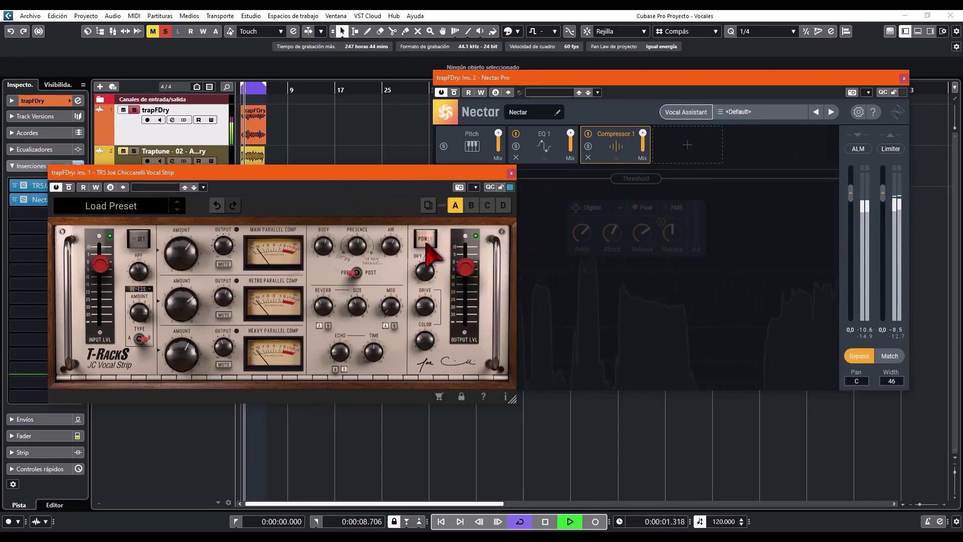
key(space)
Step: Open Nectar's EQ 1 module and compare it with the vocal strip's reverb size and heavy parallel compressor controls
click(544, 146)
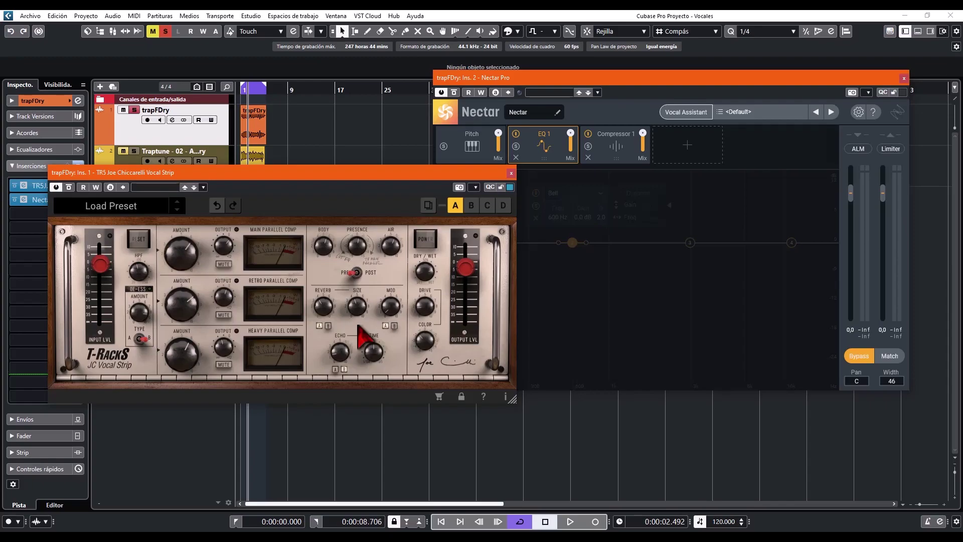
mouse_move(353, 314)
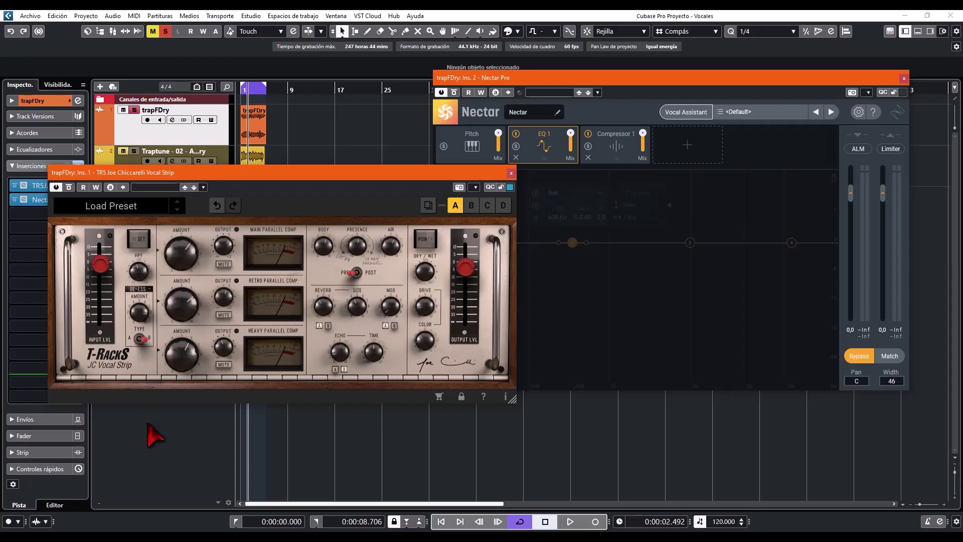
mouse_move(184, 346)
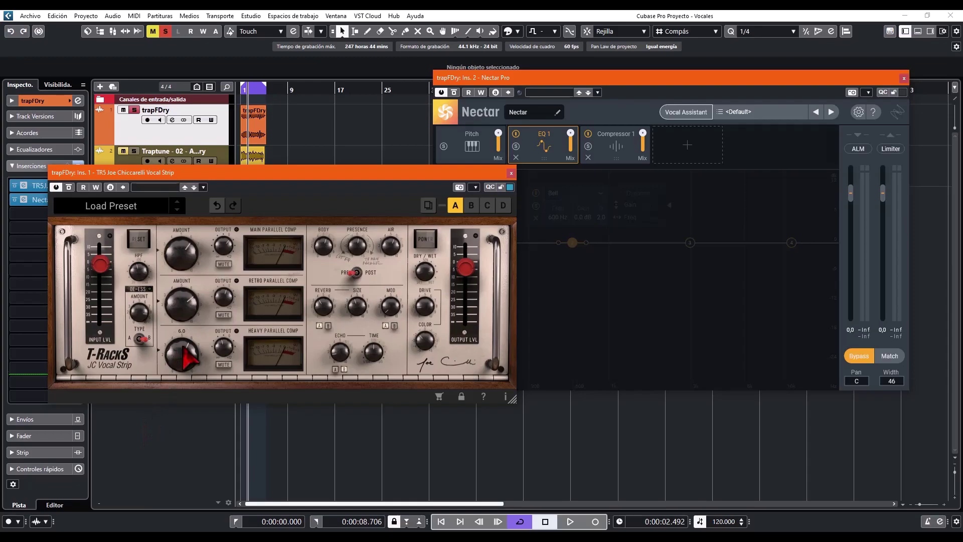